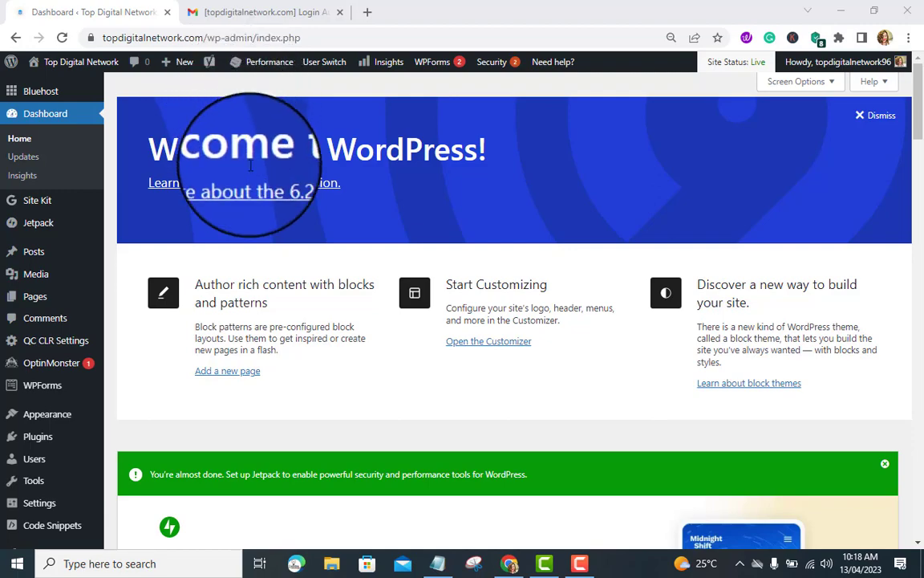
{"action": "scroll", "coordinate": [244, 273], "scroll_direction": "down", "scroll_amount": 4}
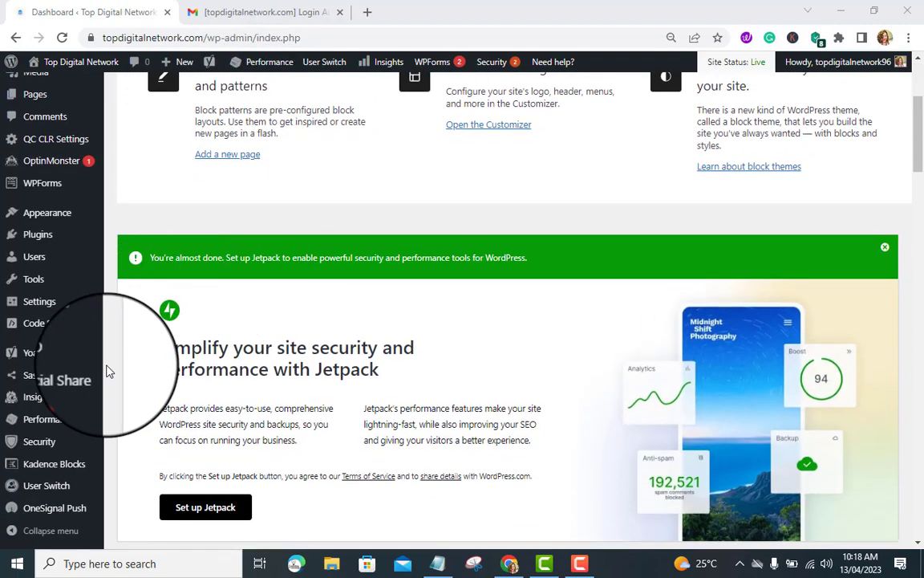
{"action": "scroll", "coordinate": [122, 347], "scroll_direction": "down", "scroll_amount": 1}
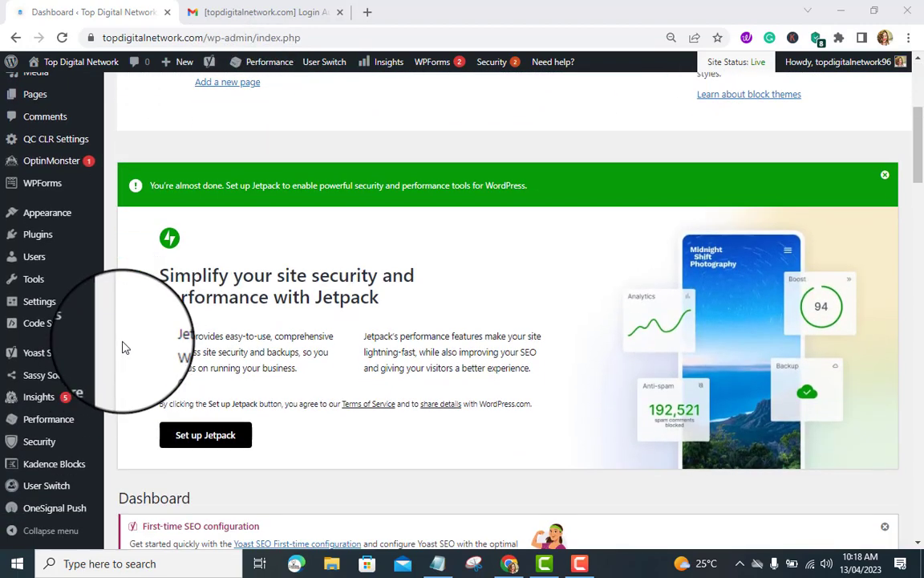
{"action": "scroll", "coordinate": [122, 346], "scroll_direction": "down", "scroll_amount": 4}
{"action": "scroll", "coordinate": [122, 346], "scroll_direction": "up", "scroll_amount": 6}
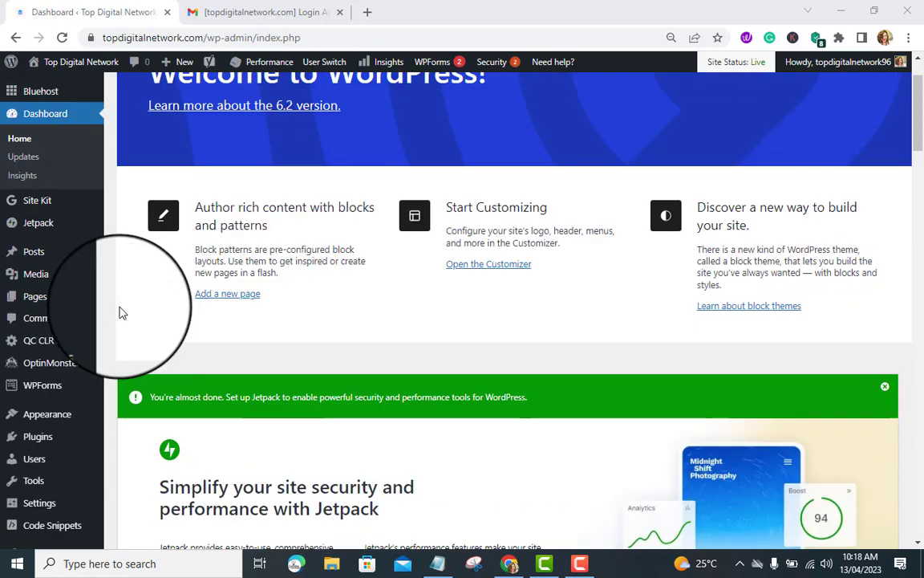
{"action": "scroll", "coordinate": [121, 313], "scroll_direction": "up", "scroll_amount": 1}
- Open the live Top Digital Network site in a new browser tab and look through its homepage down to the blog posts
{"action": "mouse_move", "coordinate": [80, 62]}
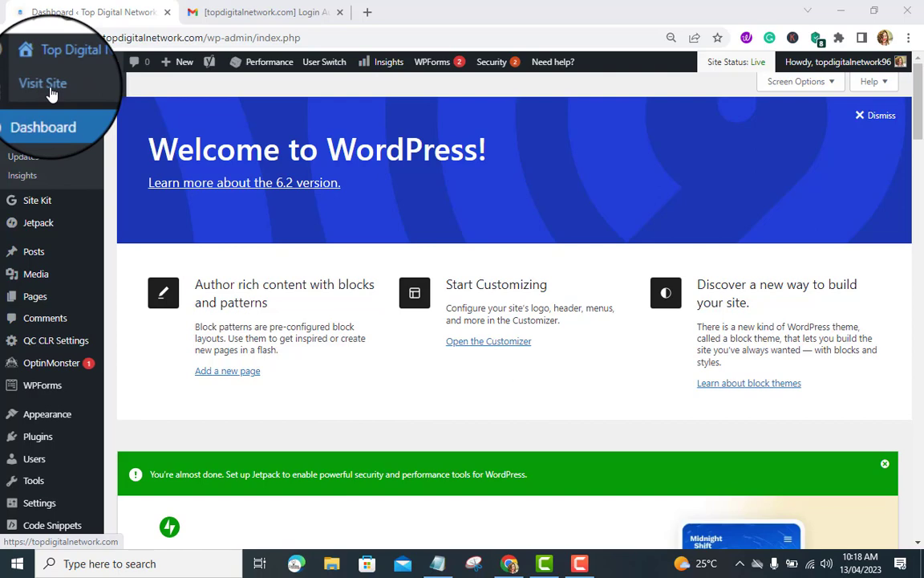
{"action": "right_click", "coordinate": [50, 94]}
{"action": "left_click", "coordinate": [64, 102]}
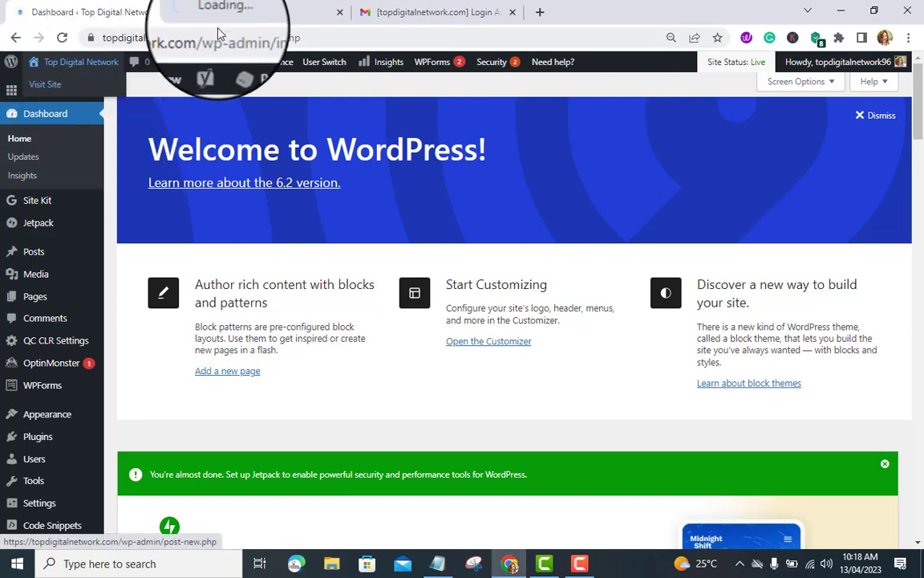
{"action": "left_click", "coordinate": [238, 18]}
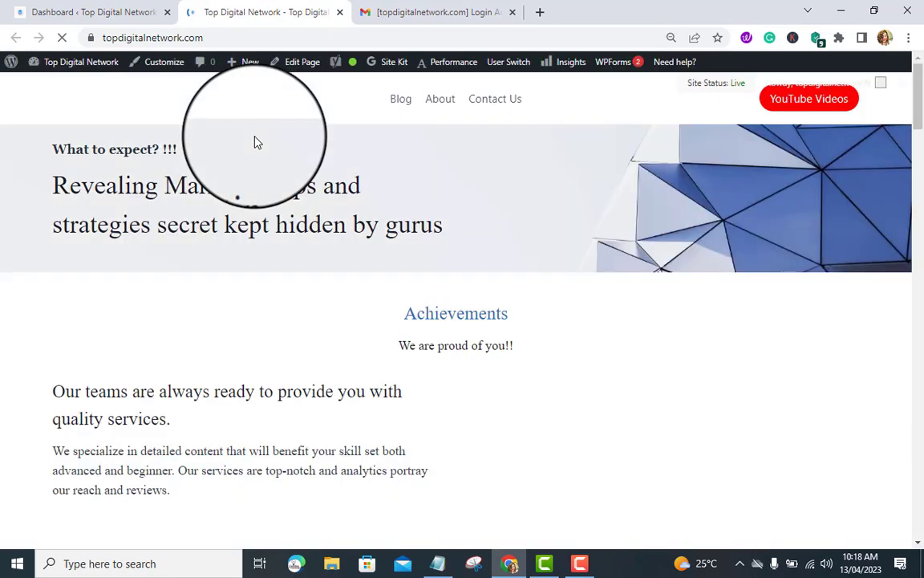
{"action": "scroll", "coordinate": [432, 191], "scroll_direction": "down", "scroll_amount": 4}
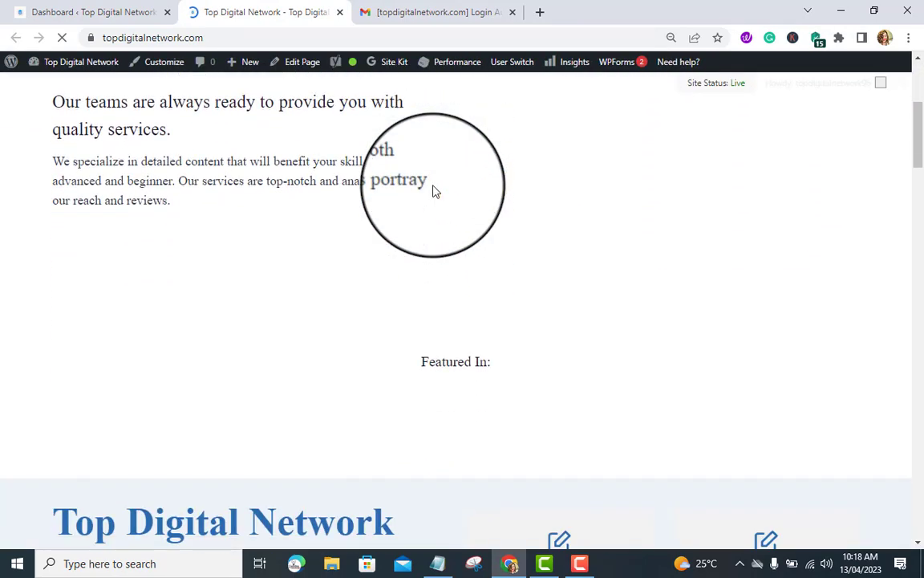
{"action": "scroll", "coordinate": [432, 191], "scroll_direction": "down", "scroll_amount": 8}
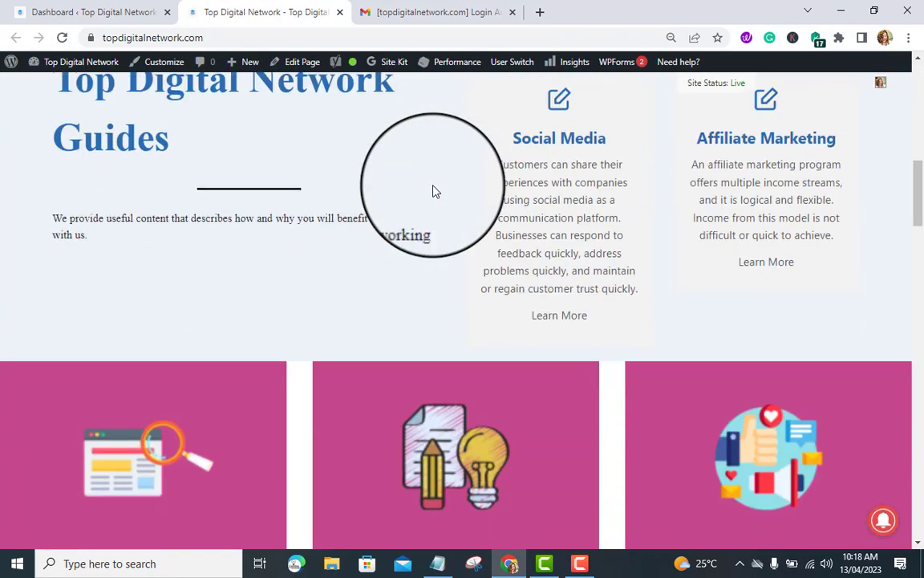
{"action": "scroll", "coordinate": [433, 193], "scroll_direction": "down", "scroll_amount": 1}
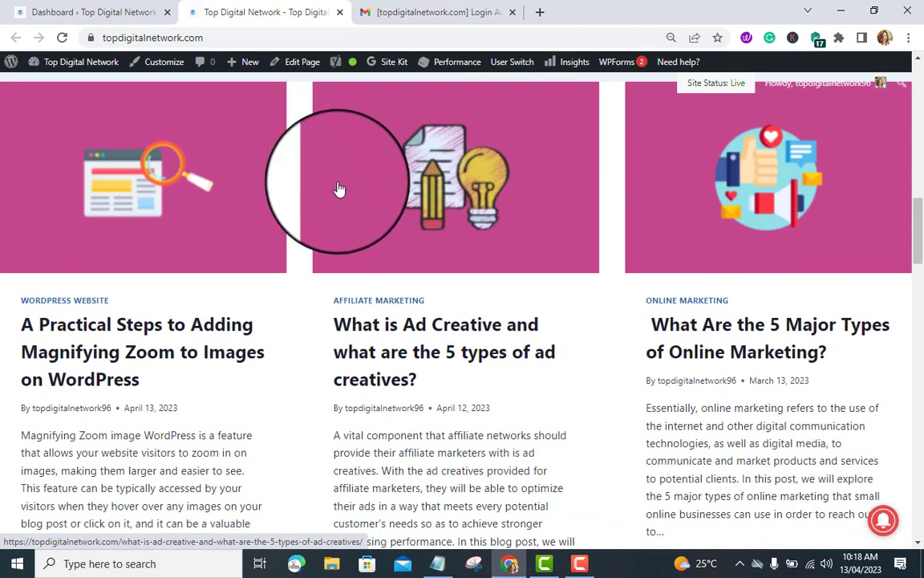
- Return to the WordPress dashboard and open the page for adding new plugins
{"action": "left_click", "coordinate": [105, 15]}
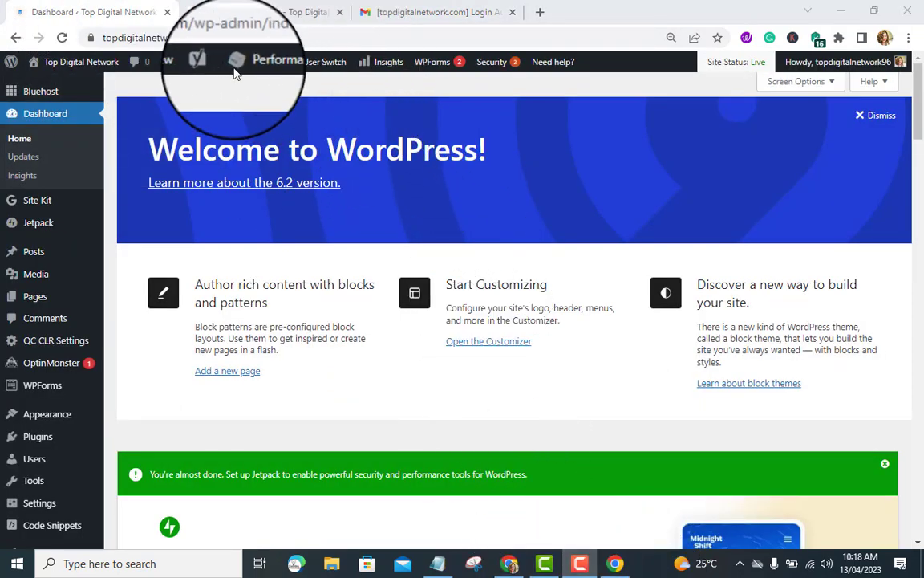
{"action": "scroll", "coordinate": [53, 393], "scroll_direction": "down", "scroll_amount": 1}
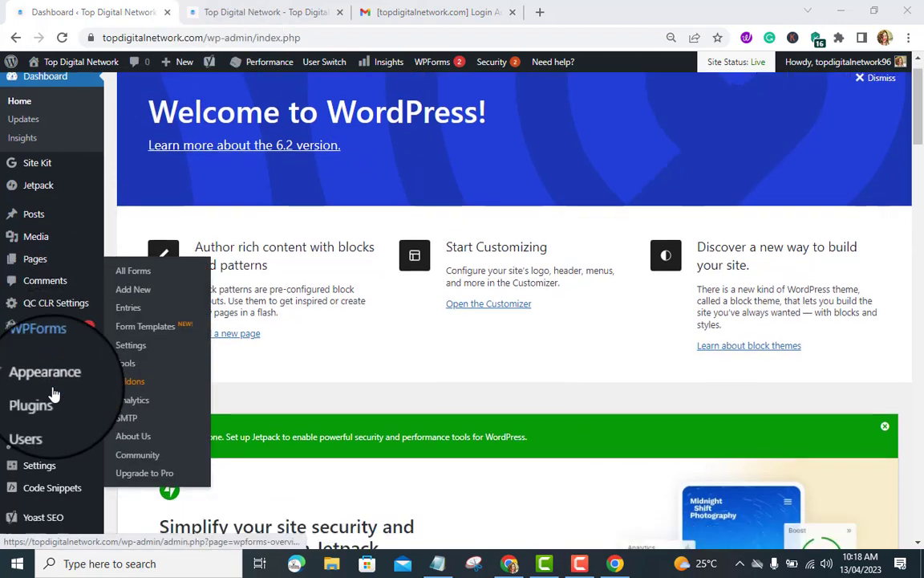
{"action": "scroll", "coordinate": [52, 393], "scroll_direction": "down", "scroll_amount": 2}
{"action": "mouse_move", "coordinate": [29, 237]}
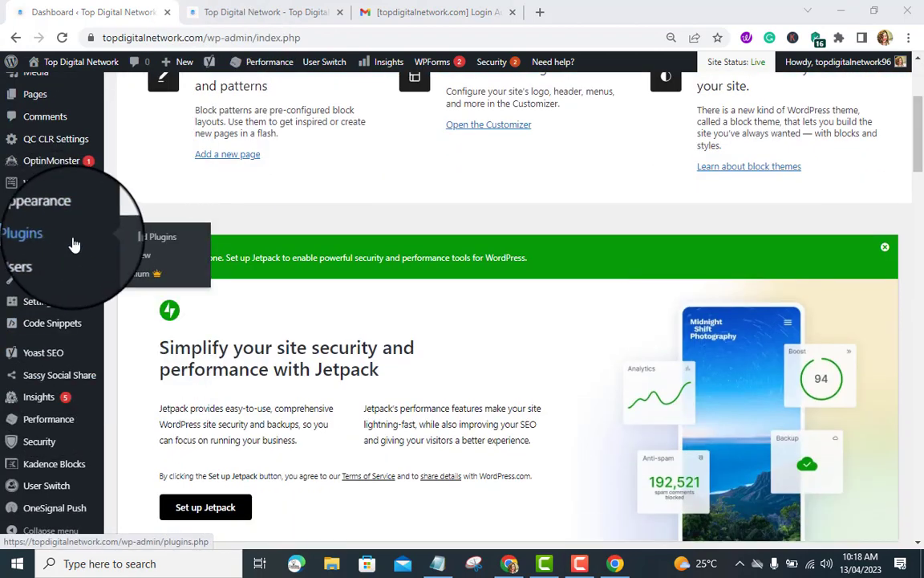
{"action": "left_click", "coordinate": [132, 260]}
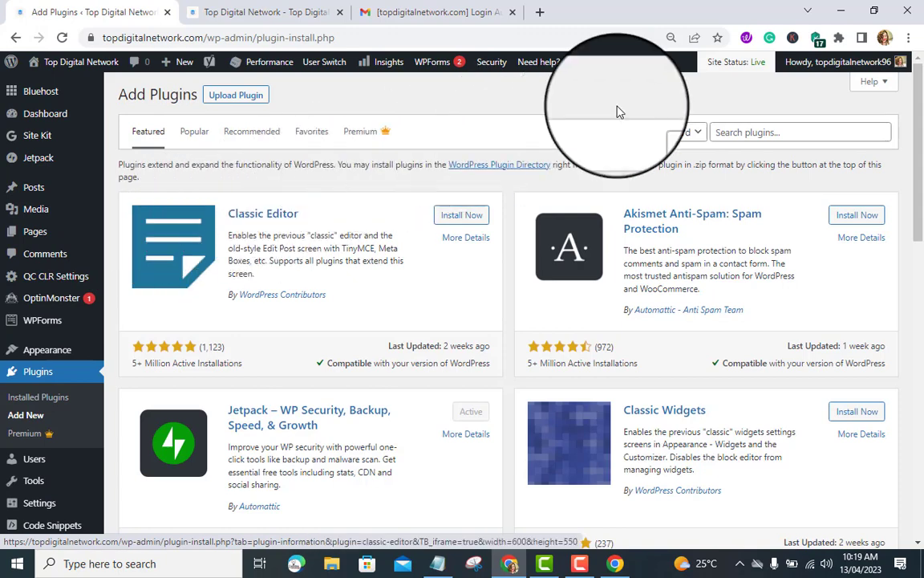
- Find the WP Image Zoom plugin by SilkyPress with the search term "wp image zoom", and install and activate it
{"action": "left_click", "coordinate": [751, 131]}
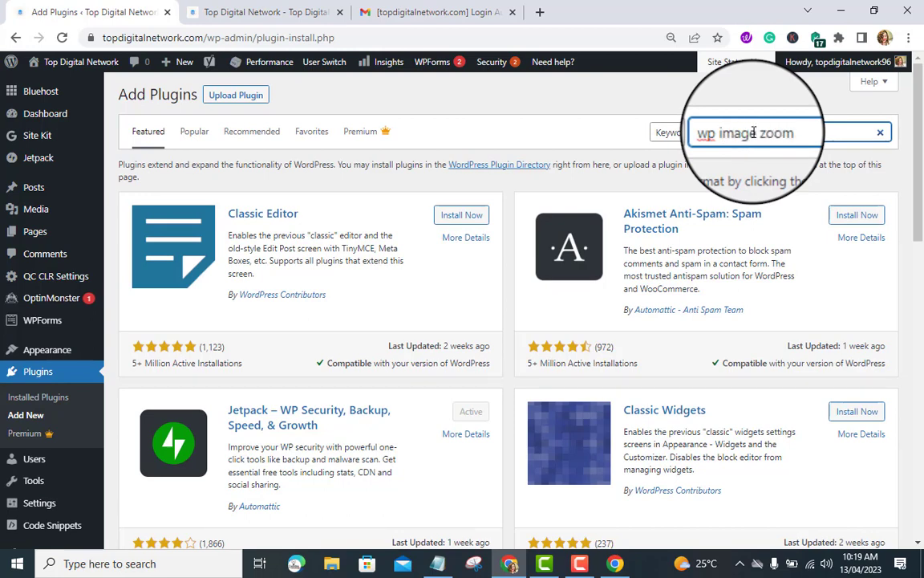
{"action": "key", "text": "Return"}
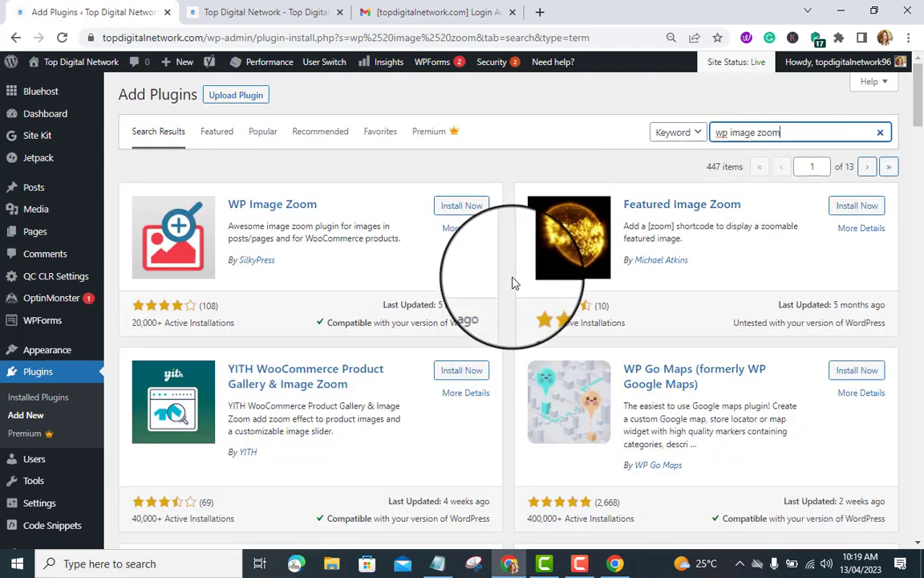
{"action": "scroll", "coordinate": [515, 283], "scroll_direction": "down", "scroll_amount": 2}
{"action": "scroll", "coordinate": [515, 283], "scroll_direction": "down", "scroll_amount": 2}
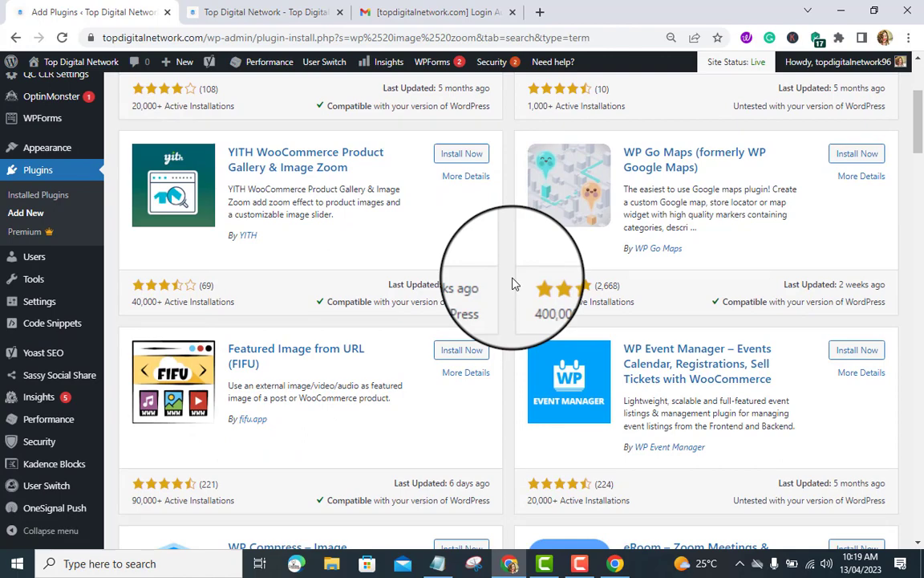
{"action": "scroll", "coordinate": [515, 284], "scroll_direction": "up", "scroll_amount": 5}
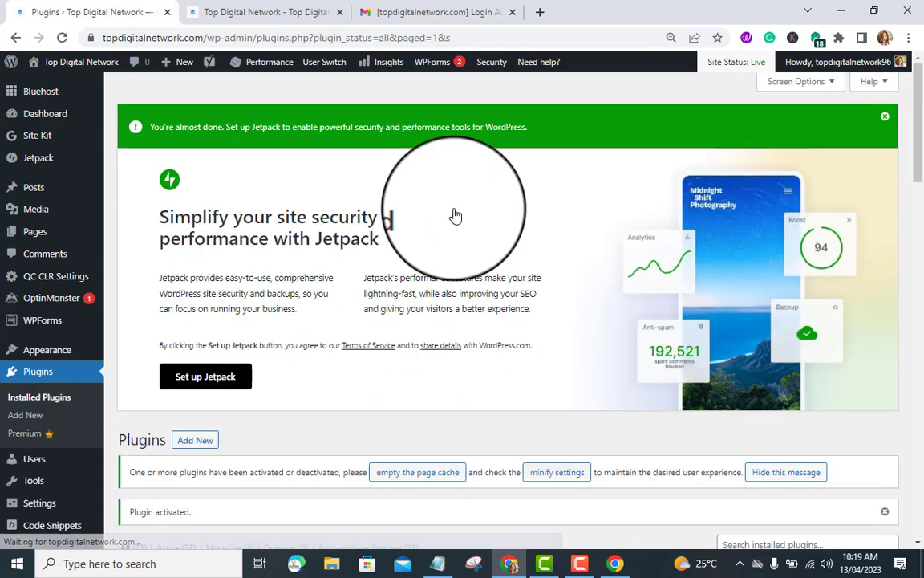
- Empty the page cache from the notice on the installed plugins page
{"action": "scroll", "coordinate": [409, 229], "scroll_direction": "down", "scroll_amount": 3}
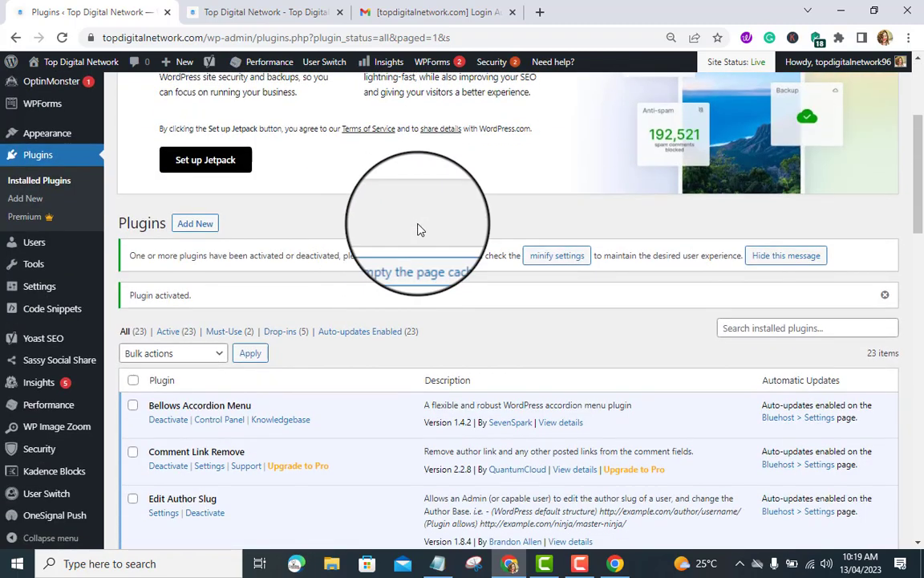
{"action": "left_click", "coordinate": [412, 264]}
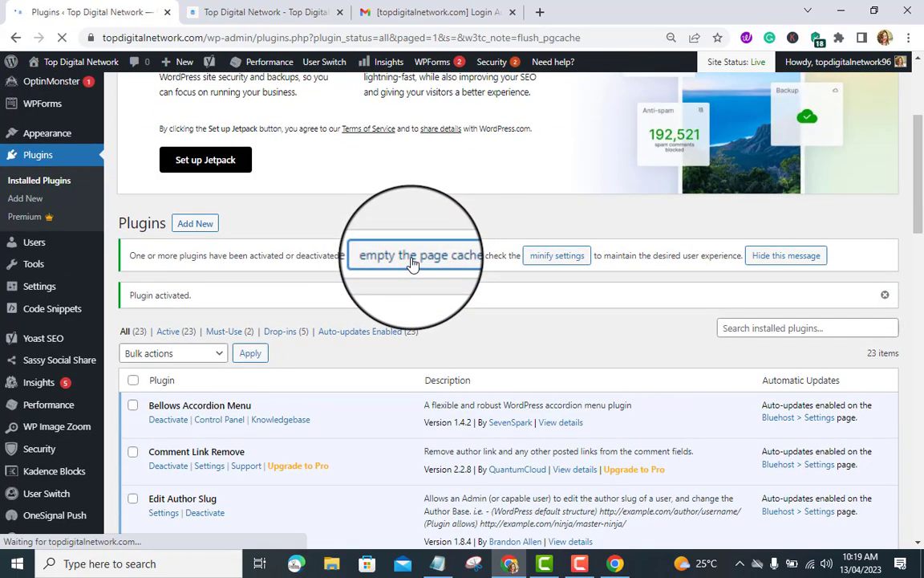
{"action": "scroll", "coordinate": [223, 330], "scroll_direction": "down", "scroll_amount": 3}
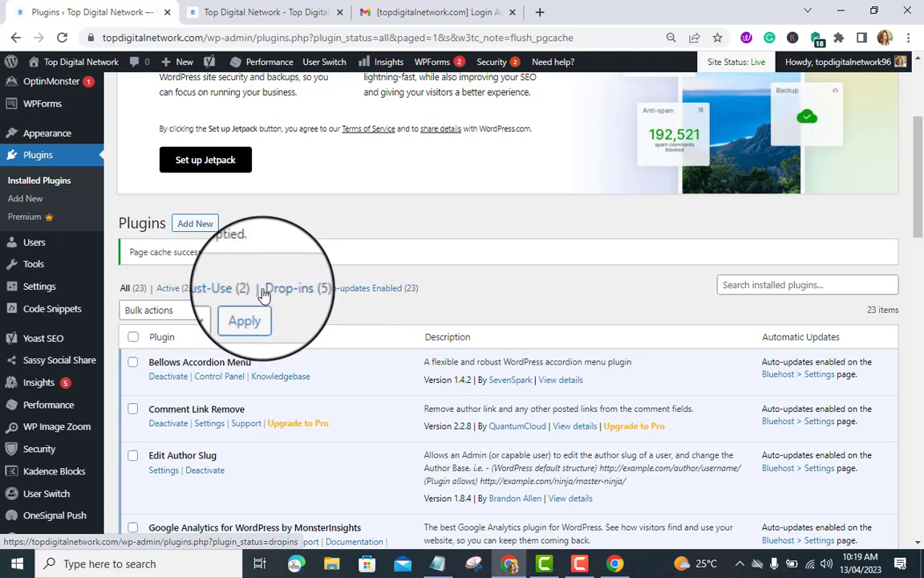
- Open the WP Image Zoom plugin's settings page and look over its zoom settings
{"action": "mouse_move", "coordinate": [69, 377]}
{"action": "scroll", "coordinate": [69, 377], "scroll_direction": "down", "scroll_amount": 2}
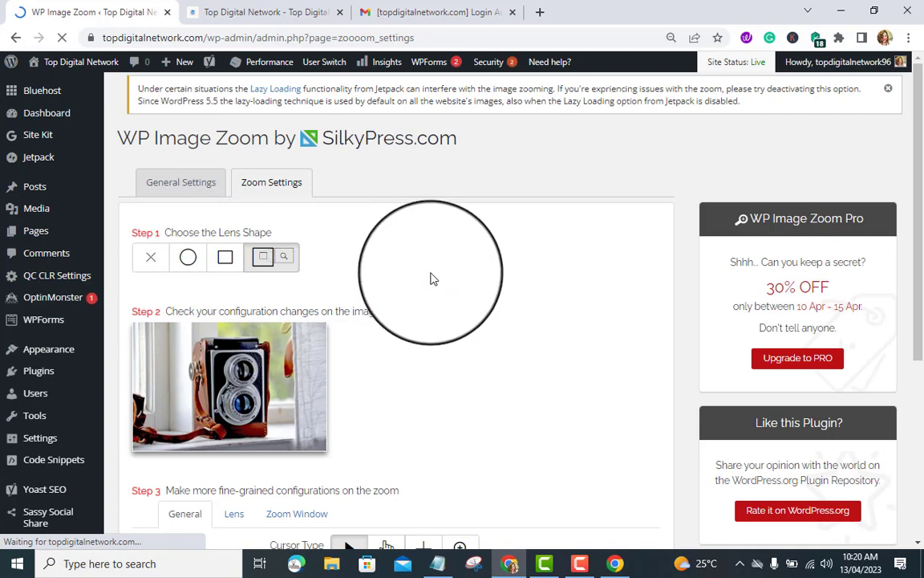
{"action": "scroll", "coordinate": [398, 270], "scroll_direction": "down", "scroll_amount": 3}
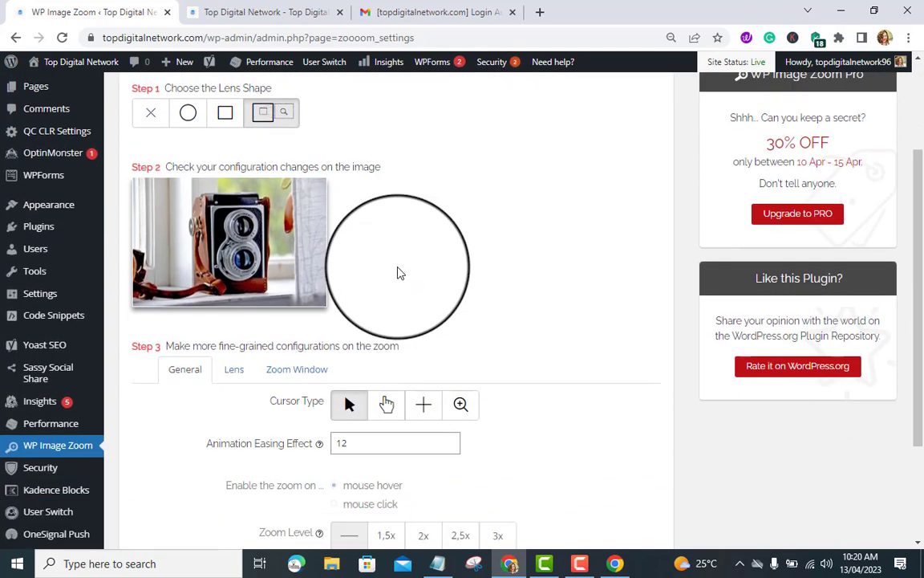
{"action": "scroll", "coordinate": [398, 271], "scroll_direction": "up", "scroll_amount": 3}
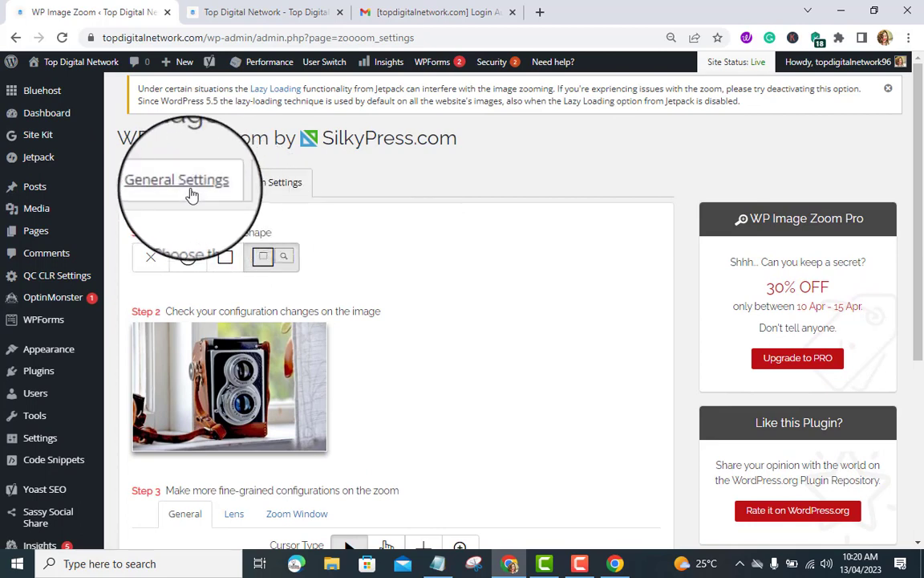
- Enable the zoom on mobile devices in WP Image Zoom's general settings and save the changes
{"action": "left_click", "coordinate": [215, 195]}
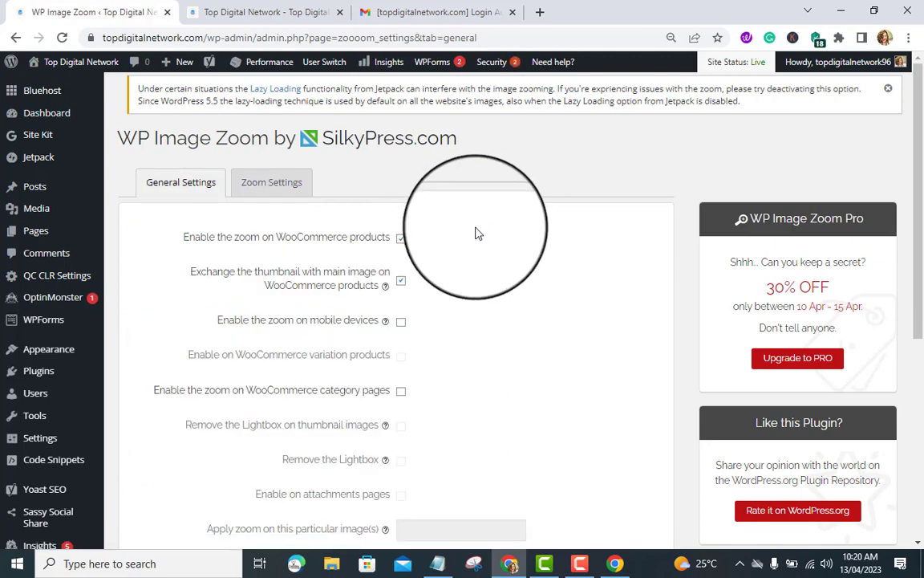
{"action": "scroll", "coordinate": [478, 233], "scroll_direction": "down", "scroll_amount": 2}
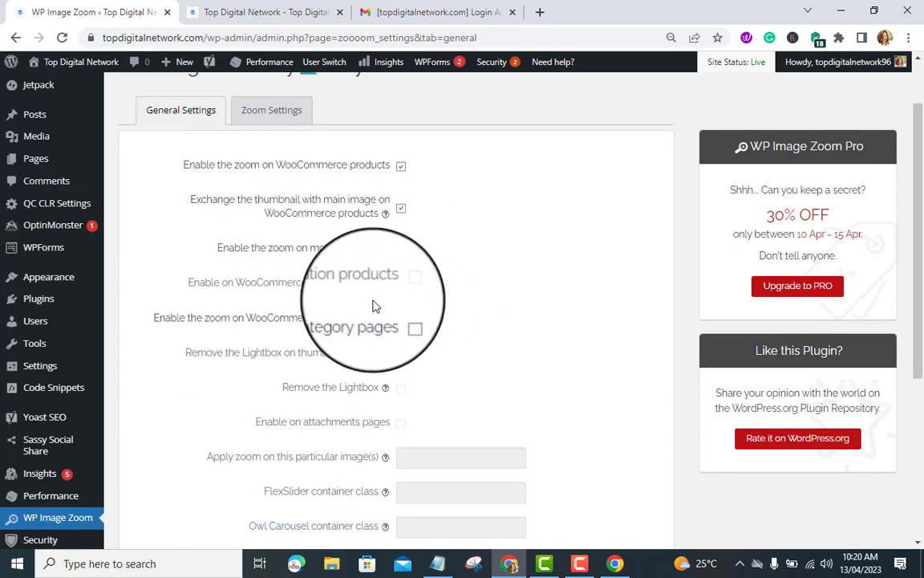
{"action": "scroll", "coordinate": [322, 320], "scroll_direction": "down", "scroll_amount": 1}
{"action": "scroll", "coordinate": [327, 321], "scroll_direction": "down", "scroll_amount": 1}
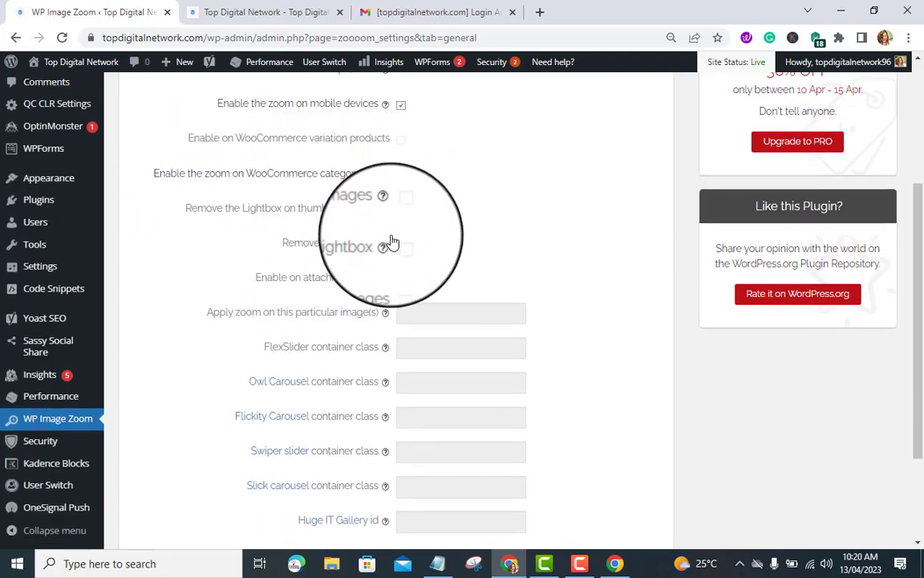
{"action": "scroll", "coordinate": [394, 244], "scroll_direction": "down", "scroll_amount": 1}
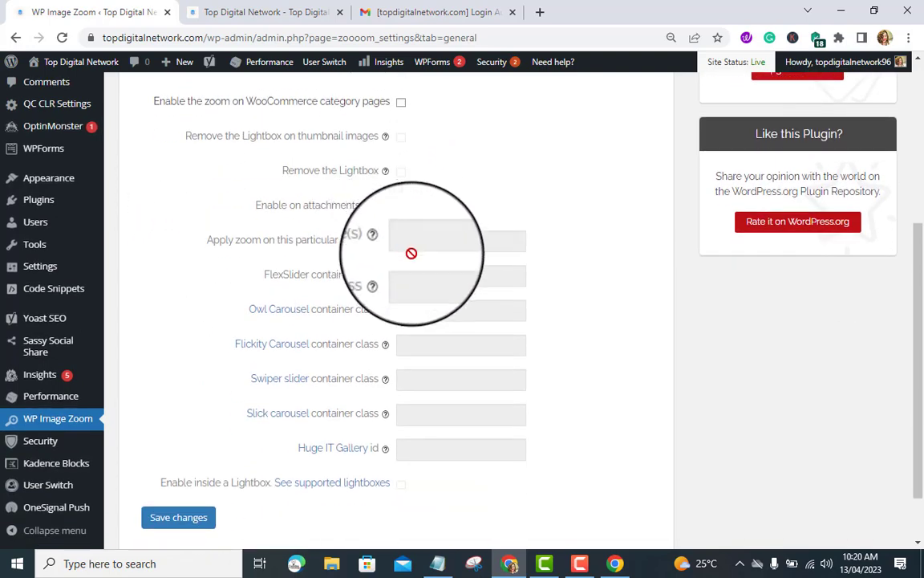
{"action": "scroll", "coordinate": [409, 265], "scroll_direction": "down", "scroll_amount": 1}
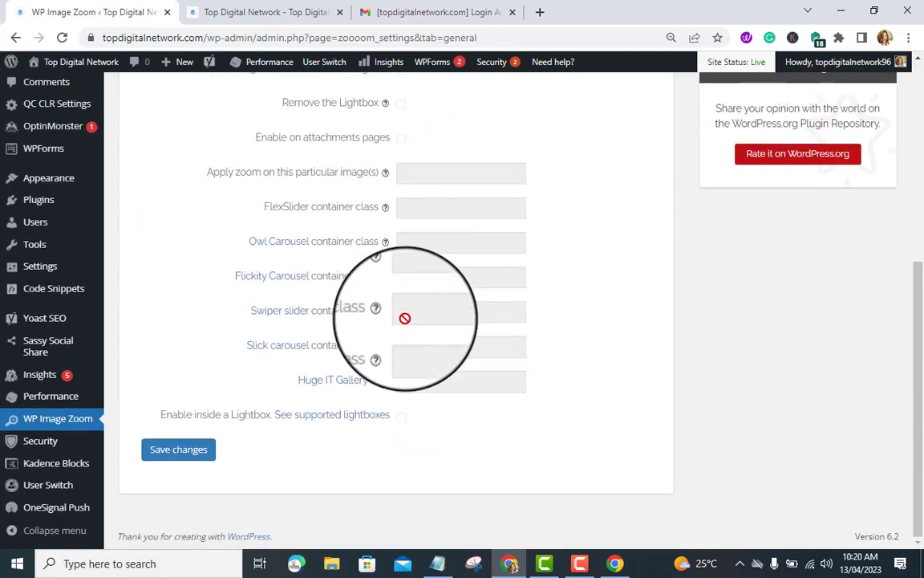
{"action": "left_click", "coordinate": [185, 453]}
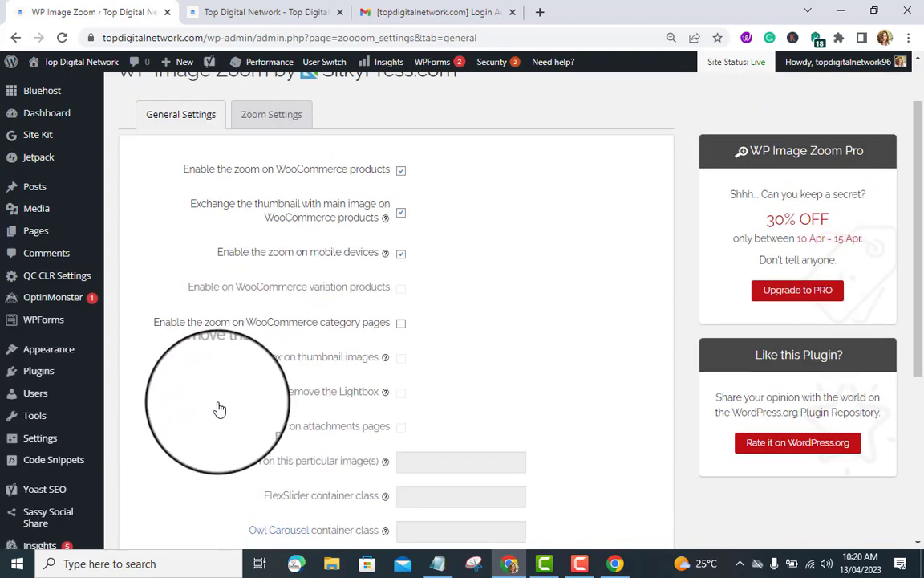
{"action": "scroll", "coordinate": [219, 410], "scroll_direction": "down", "scroll_amount": 4}
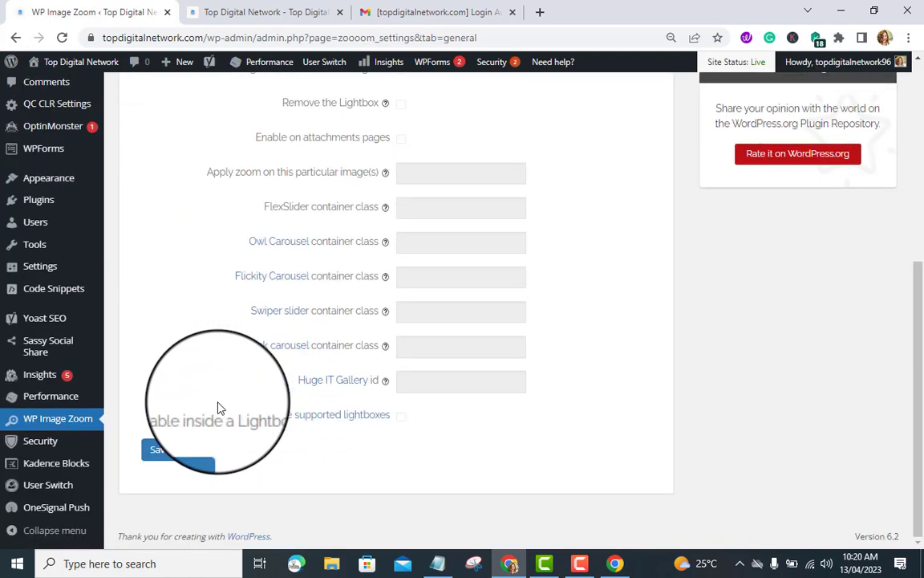
{"action": "left_click", "coordinate": [186, 449]}
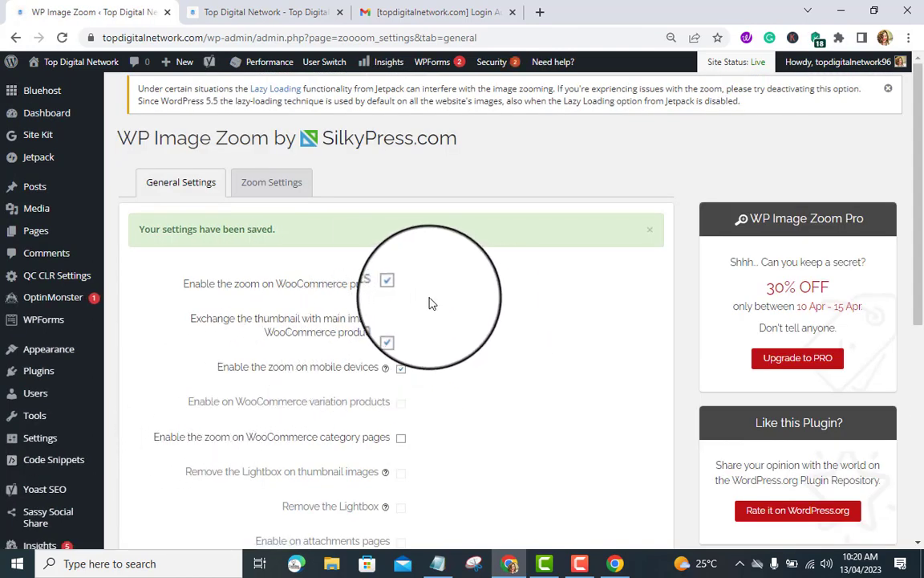
- In the zoom settings, try the square lens shape and switch to the zoom window lens, checking it on the sample camera image
{"action": "left_click", "coordinate": [265, 196]}
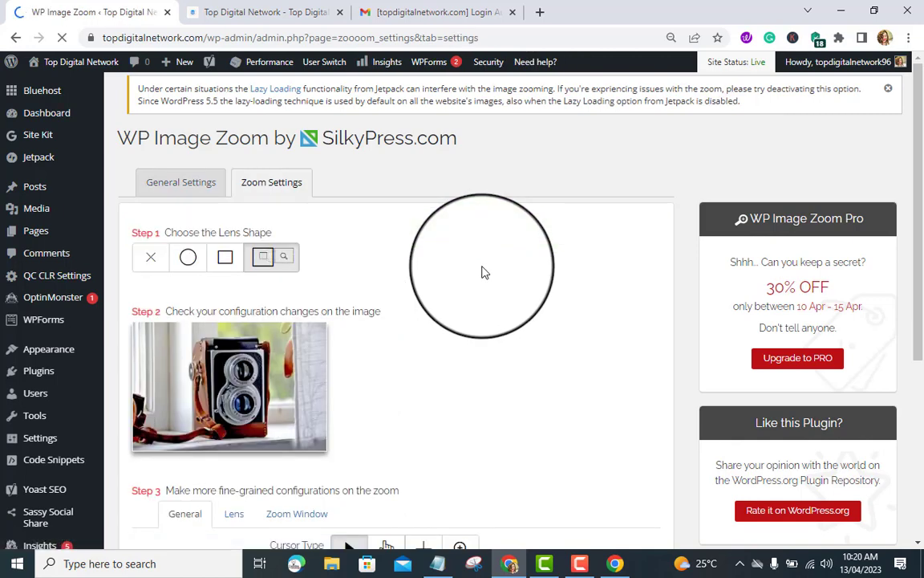
{"action": "scroll", "coordinate": [417, 314], "scroll_direction": "down", "scroll_amount": 1}
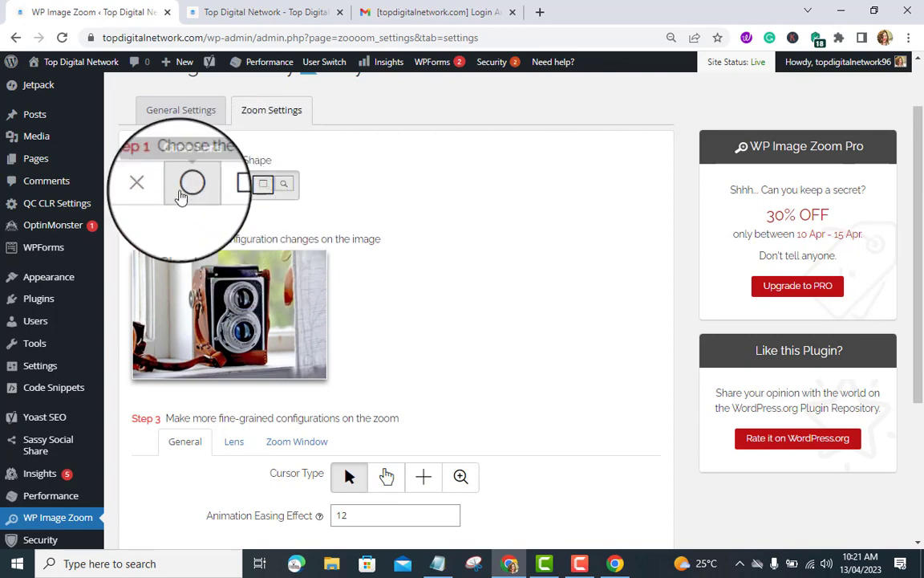
{"action": "left_click", "coordinate": [224, 189]}
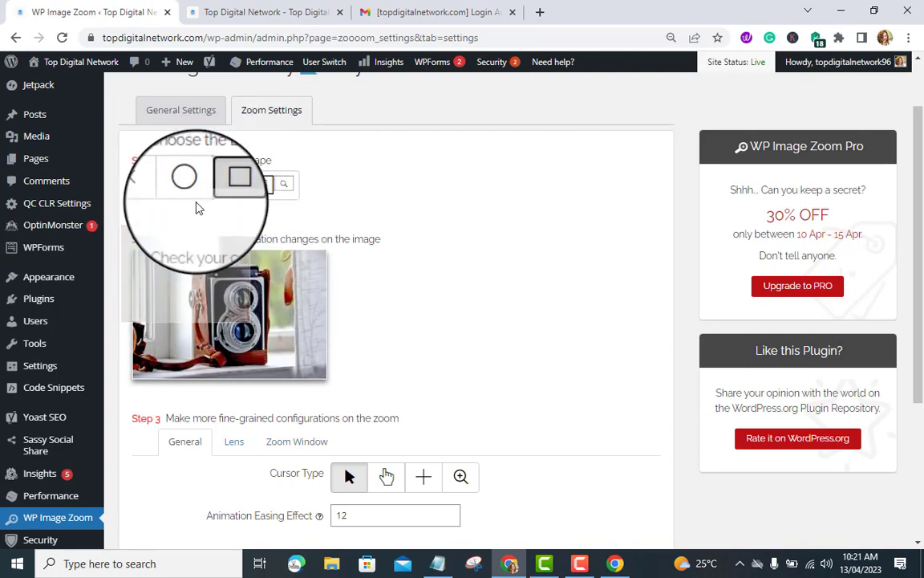
{"action": "left_click", "coordinate": [285, 186]}
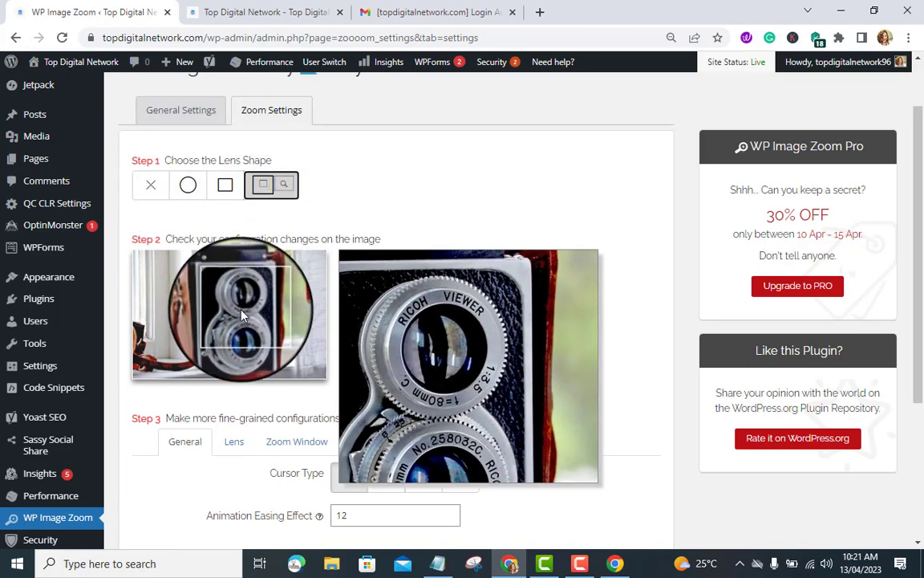
- Review the fine-grained zoom configuration options and save the zoom settings with the zoom window lens selected
{"action": "scroll", "coordinate": [369, 227], "scroll_direction": "down", "scroll_amount": 3}
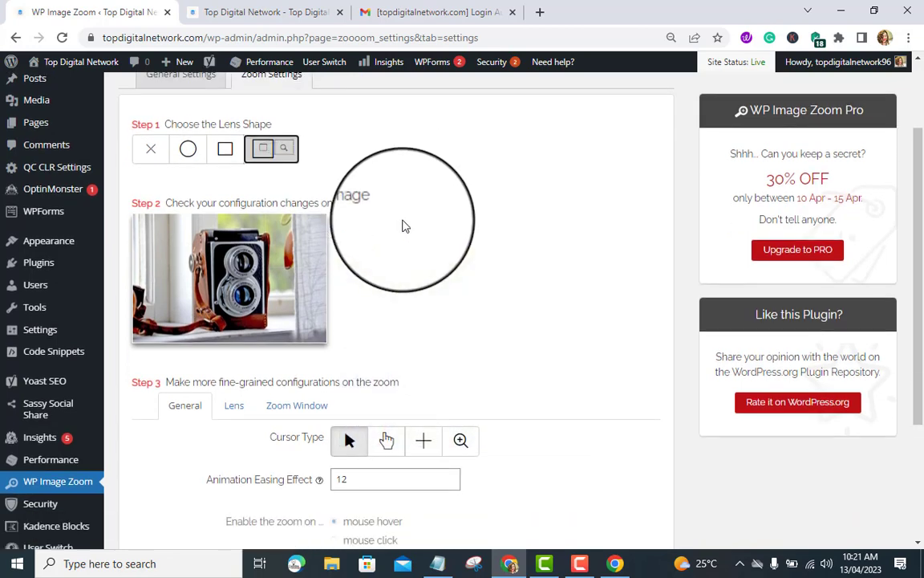
{"action": "scroll", "coordinate": [516, 239], "scroll_direction": "down", "scroll_amount": 2}
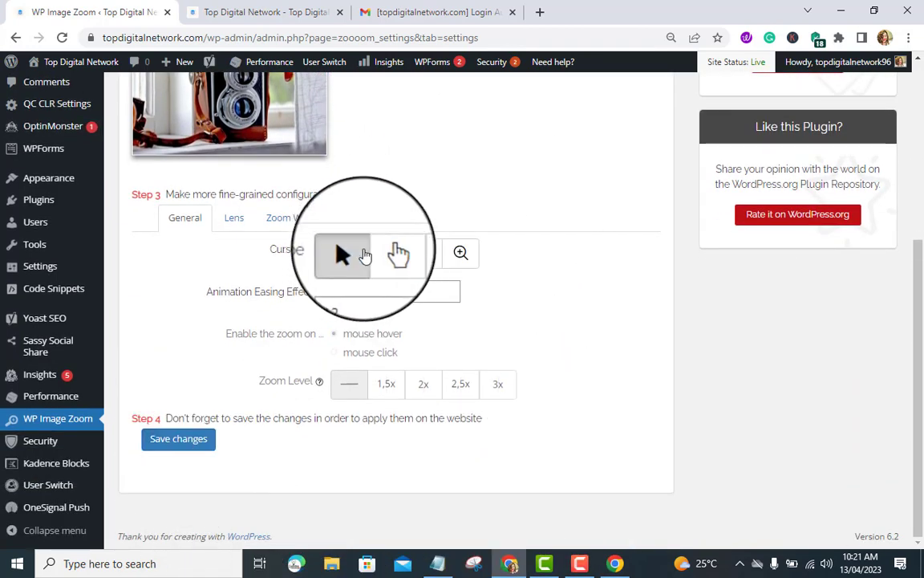
{"action": "left_click", "coordinate": [178, 440]}
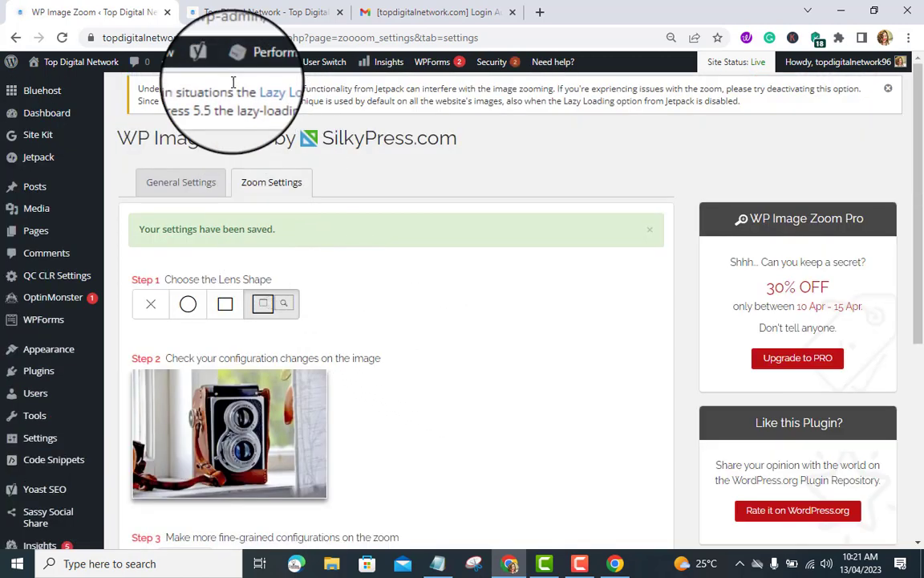
- From the site's home page, open the post "A Practical Steps to Adding Magnifying Zoom to Images on WordPress" and bring it into the editor
{"action": "left_click", "coordinate": [281, 14]}
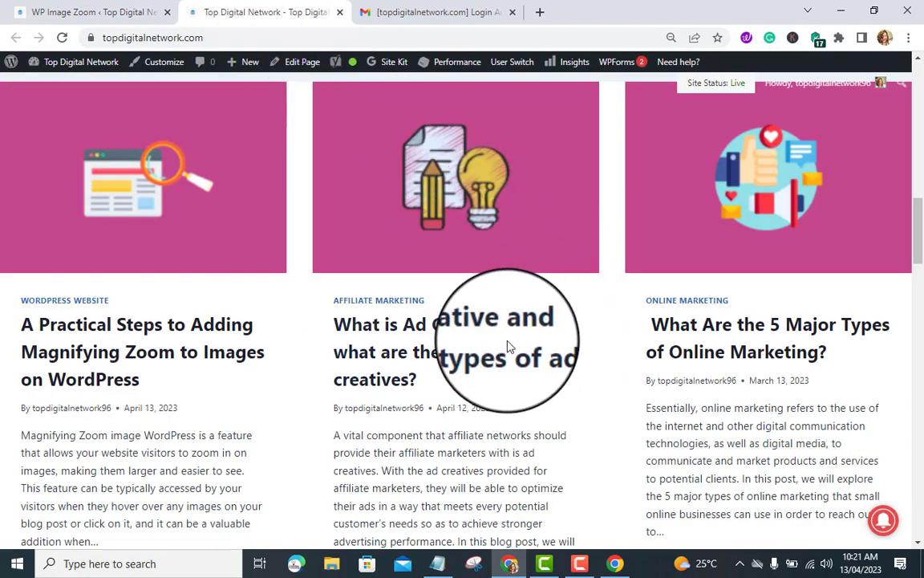
{"action": "left_click", "coordinate": [238, 334]}
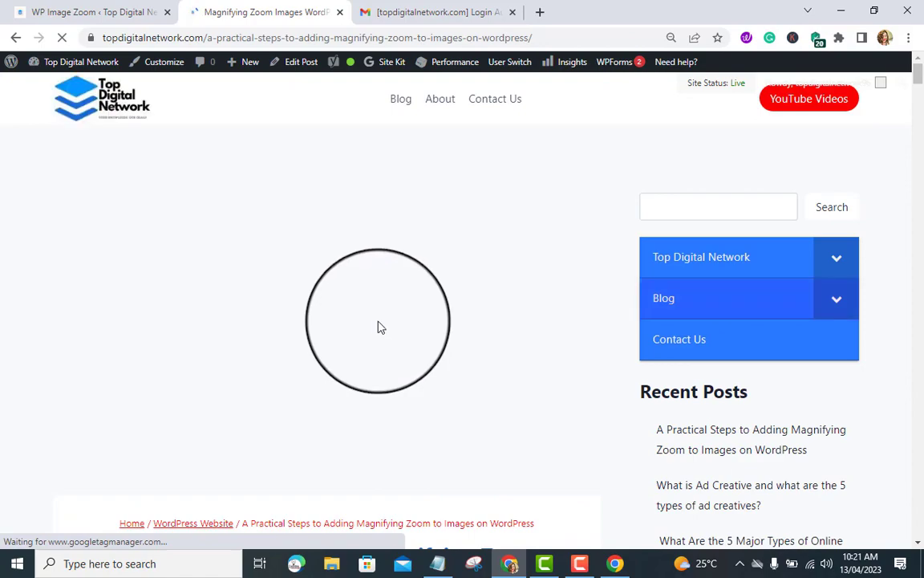
{"action": "scroll", "coordinate": [381, 327], "scroll_direction": "down", "scroll_amount": 3}
{"action": "scroll", "coordinate": [379, 324], "scroll_direction": "down", "scroll_amount": 7}
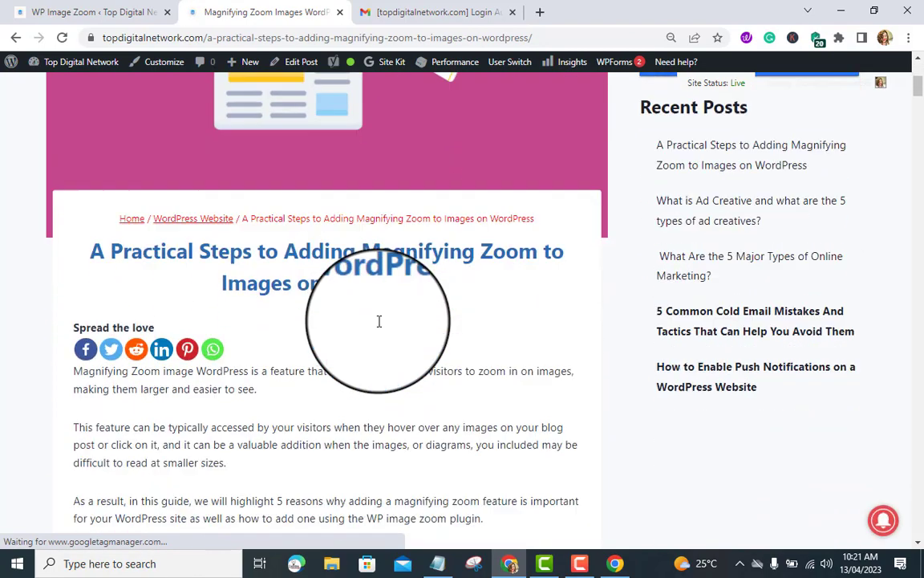
{"action": "scroll", "coordinate": [542, 350], "scroll_direction": "up", "scroll_amount": 6}
{"action": "scroll", "coordinate": [542, 351], "scroll_direction": "up", "scroll_amount": 4}
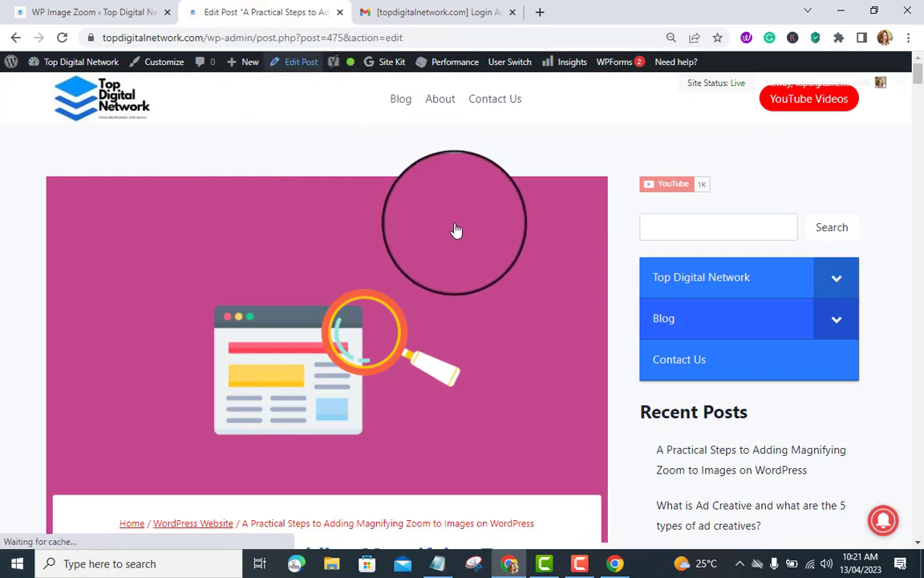
- Apply the "with Zoom" style to the first screenshot image in the post's Step 4 section
{"action": "scroll", "coordinate": [464, 238], "scroll_direction": "down", "scroll_amount": 7}
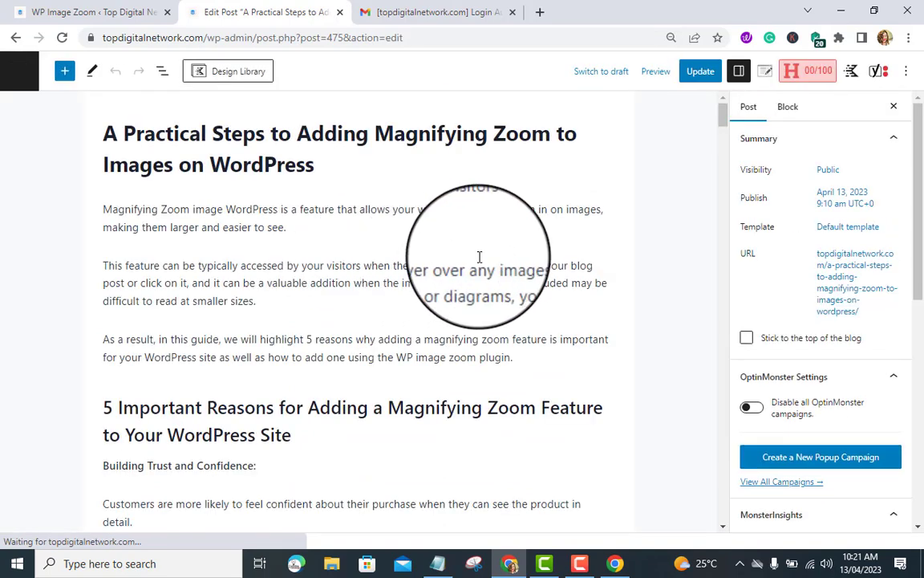
{"action": "scroll", "coordinate": [479, 257], "scroll_direction": "down", "scroll_amount": 5}
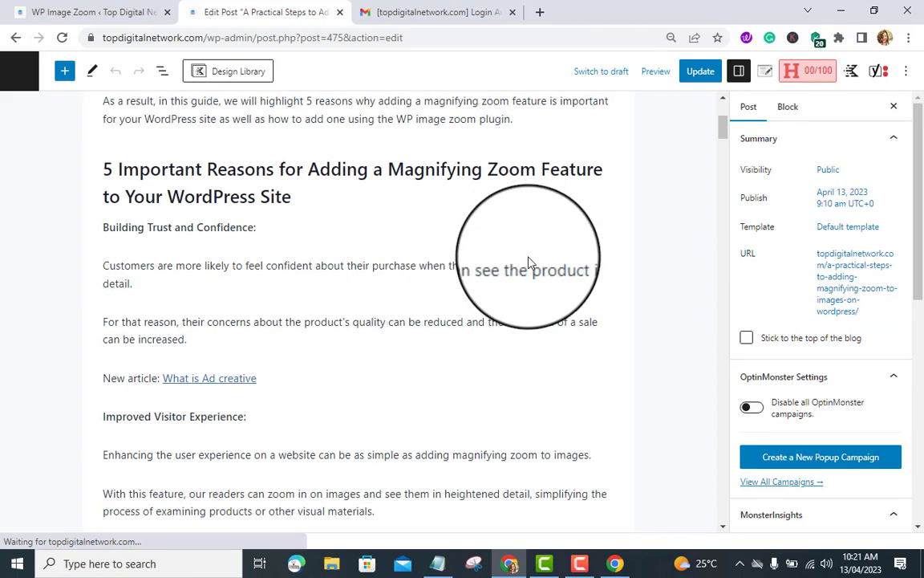
{"action": "scroll", "coordinate": [629, 255], "scroll_direction": "down", "scroll_amount": 5}
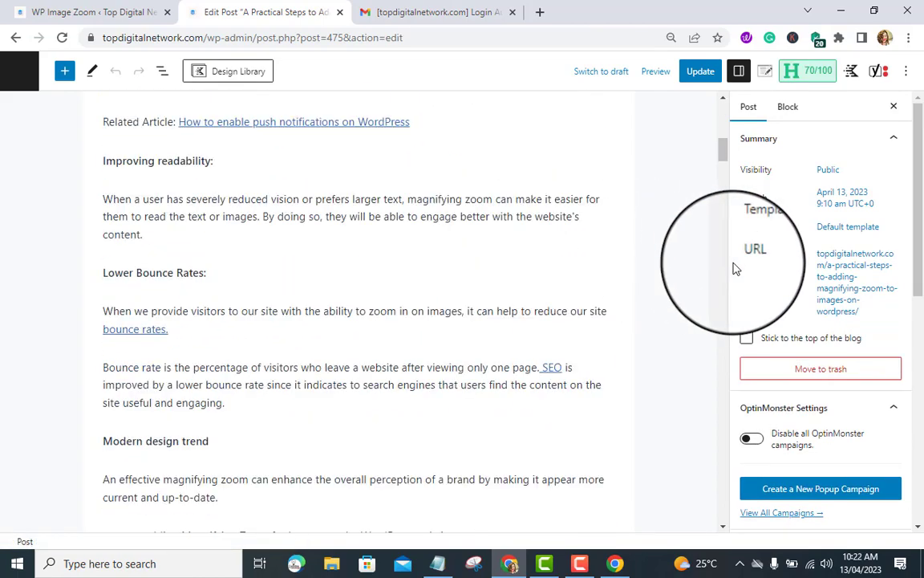
{"action": "scroll", "coordinate": [734, 268], "scroll_direction": "down", "scroll_amount": 3}
{"action": "scroll", "coordinate": [737, 270], "scroll_direction": "down", "scroll_amount": 6}
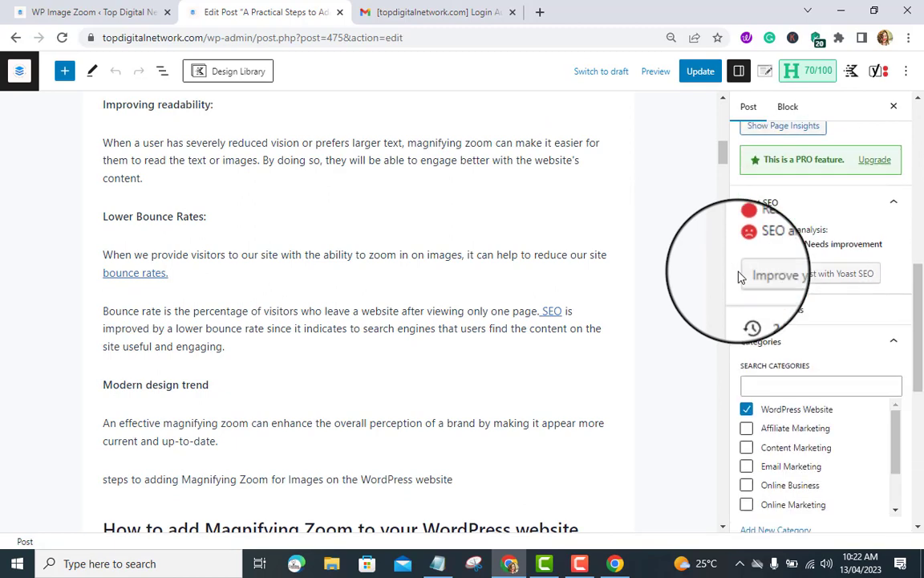
{"action": "scroll", "coordinate": [738, 277], "scroll_direction": "down", "scroll_amount": 5}
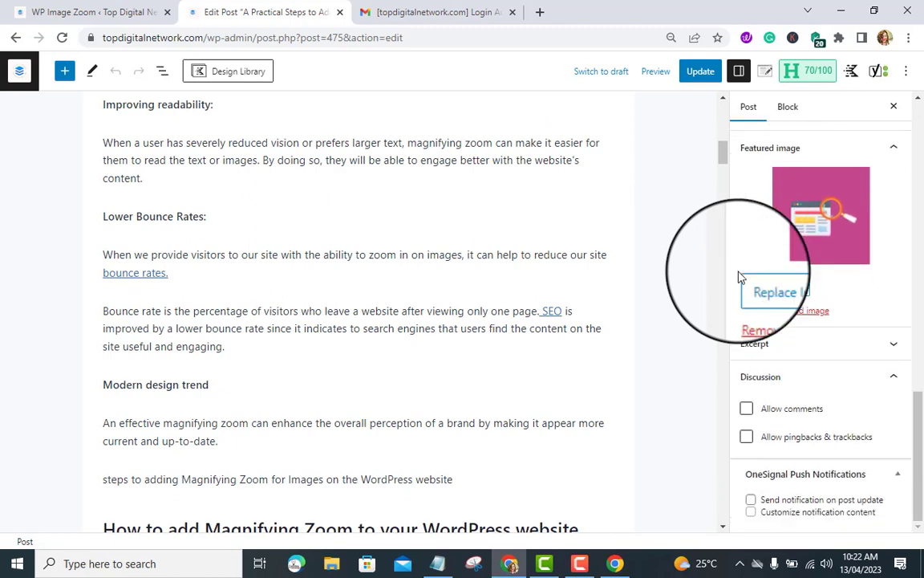
{"action": "scroll", "coordinate": [466, 351], "scroll_direction": "down", "scroll_amount": 7}
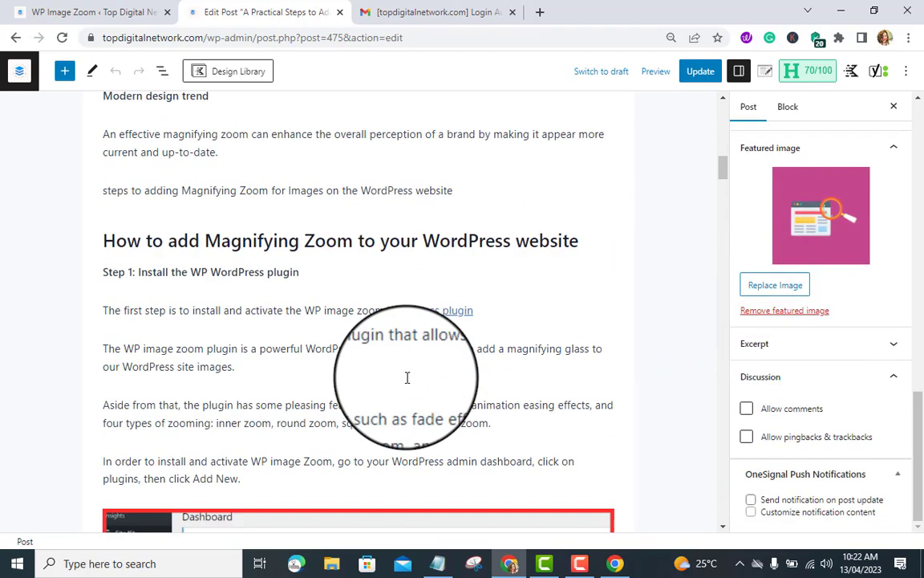
{"action": "scroll", "coordinate": [406, 377], "scroll_direction": "down", "scroll_amount": 3}
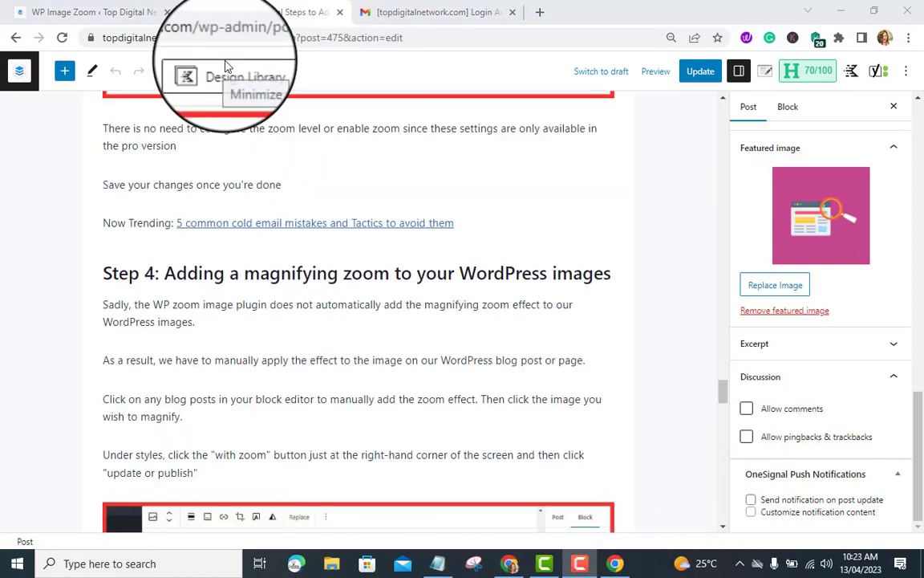
{"action": "scroll", "coordinate": [508, 270], "scroll_direction": "down", "scroll_amount": 5}
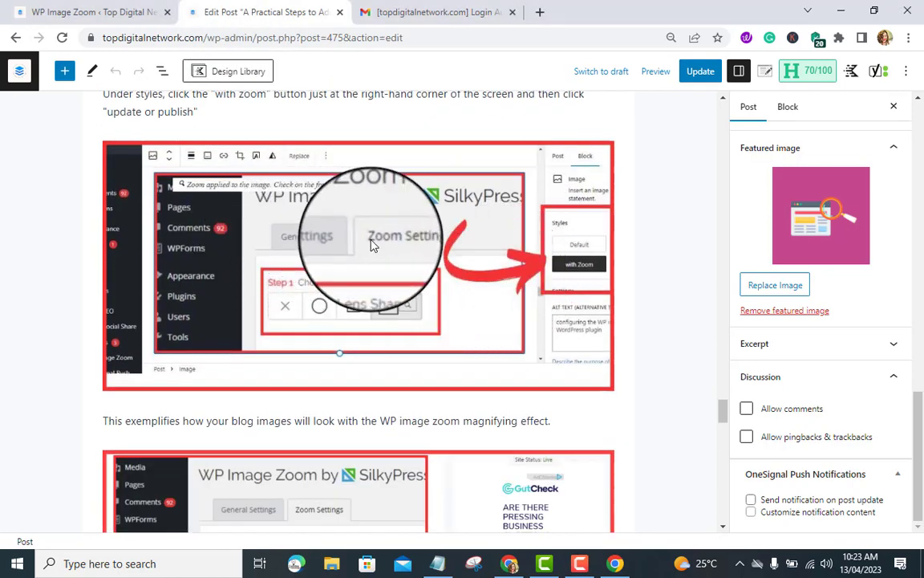
{"action": "left_click", "coordinate": [372, 244]}
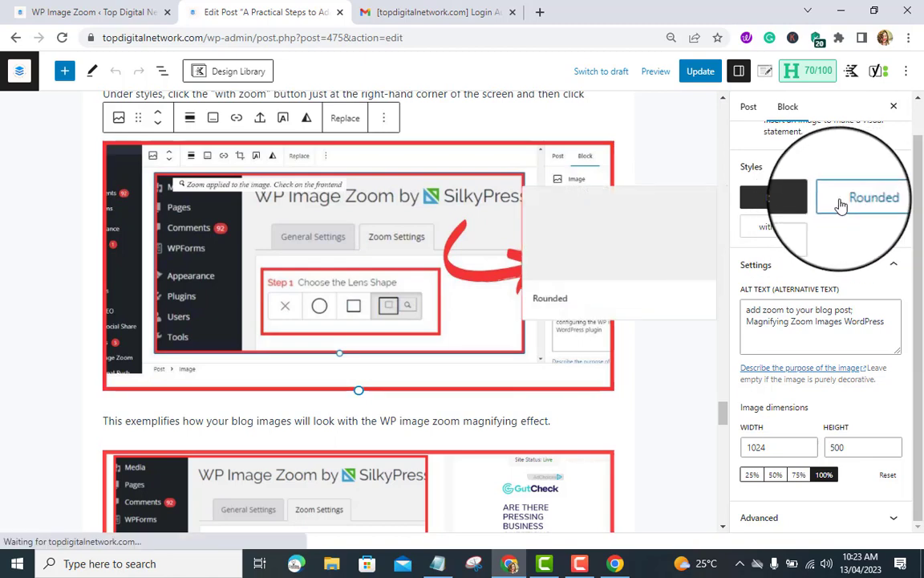
{"action": "left_click", "coordinate": [763, 230]}
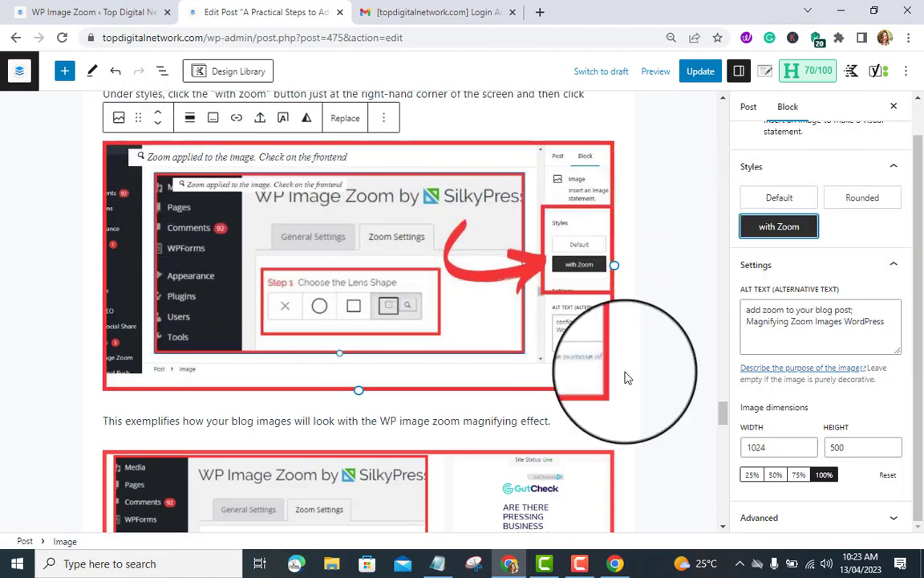
- Apply the "with Zoom" style to the image just above the Conclusion that shows the magnifying effect
{"action": "scroll", "coordinate": [628, 377], "scroll_direction": "down", "scroll_amount": 3}
{"action": "left_click", "coordinate": [433, 278]}
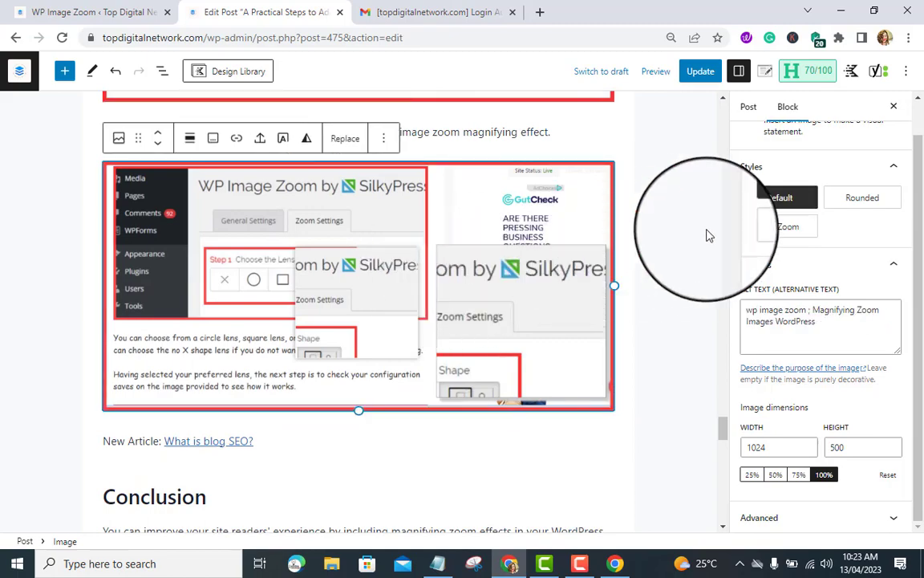
{"action": "left_click", "coordinate": [770, 231]}
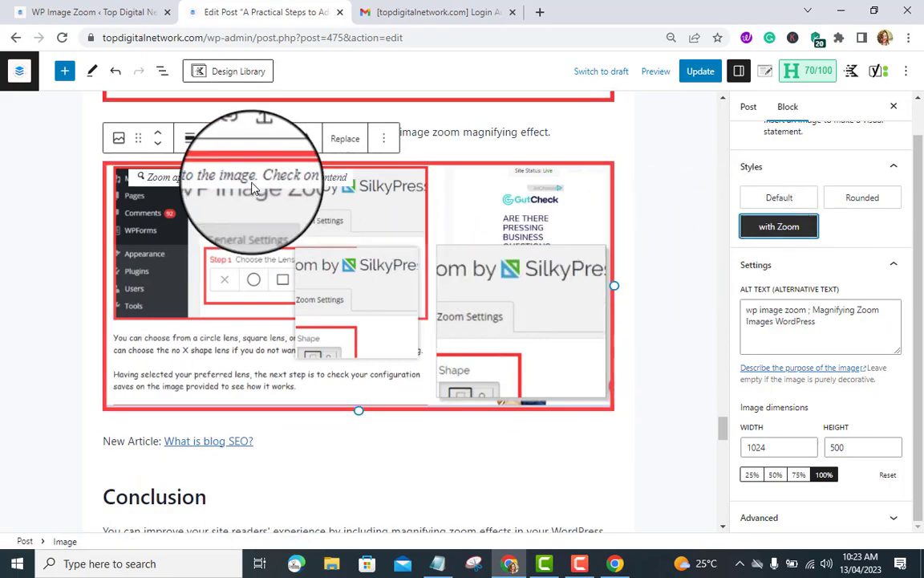
- Apply the "with Zoom" style to the plugin search results image below the Install Now instruction
{"action": "scroll", "coordinate": [598, 413], "scroll_direction": "up", "scroll_amount": 10}
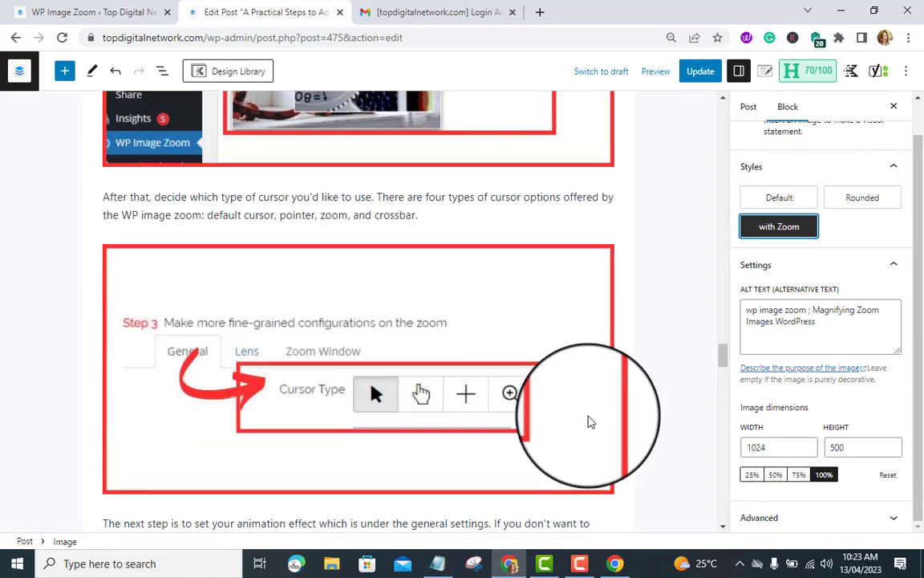
{"action": "scroll", "coordinate": [589, 422], "scroll_direction": "up", "scroll_amount": 15}
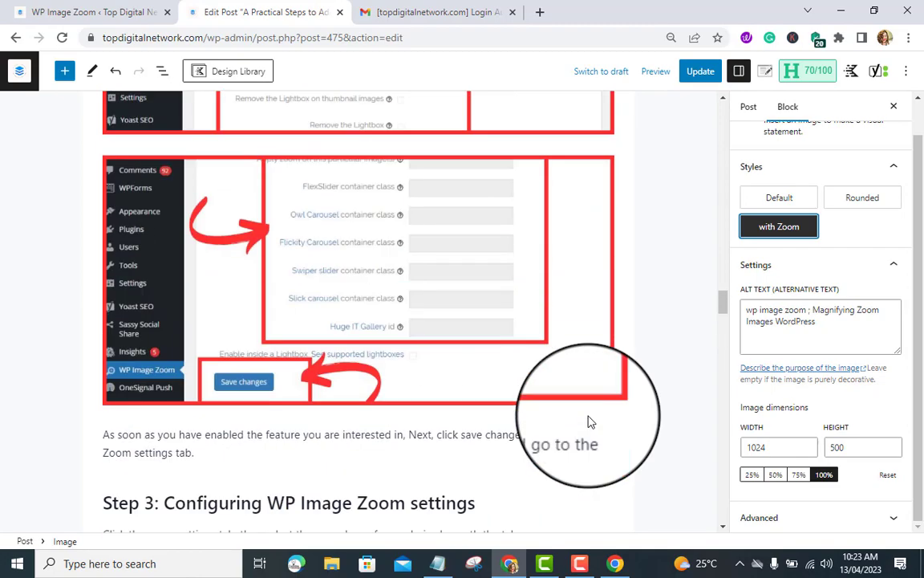
{"action": "scroll", "coordinate": [589, 421], "scroll_direction": "up", "scroll_amount": 15}
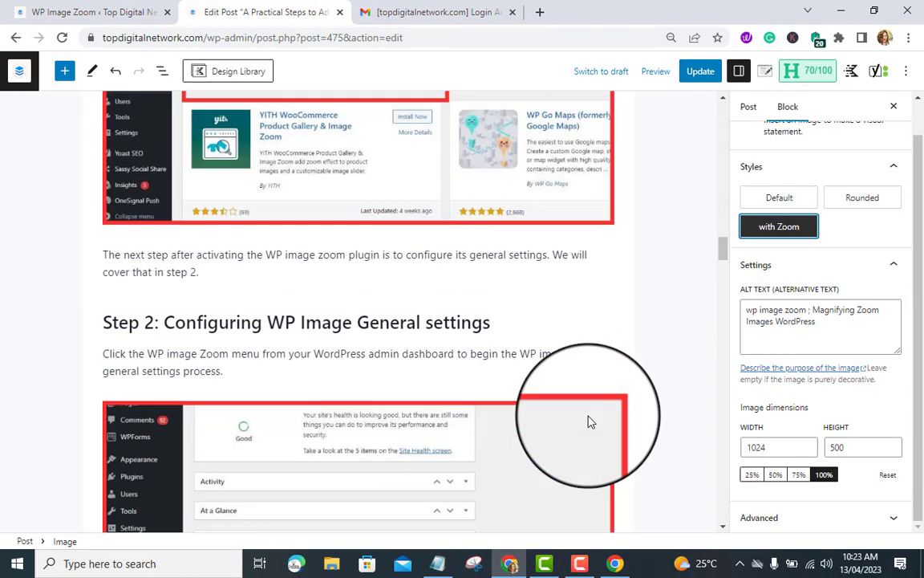
{"action": "scroll", "coordinate": [590, 421], "scroll_direction": "up", "scroll_amount": 15}
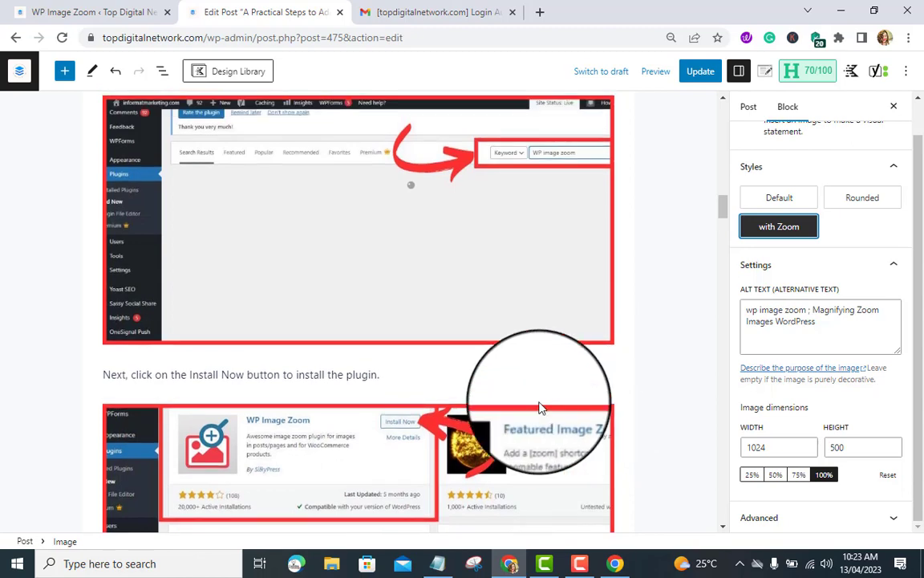
{"action": "scroll", "coordinate": [539, 408], "scroll_direction": "down", "scroll_amount": 3}
{"action": "left_click", "coordinate": [404, 292]}
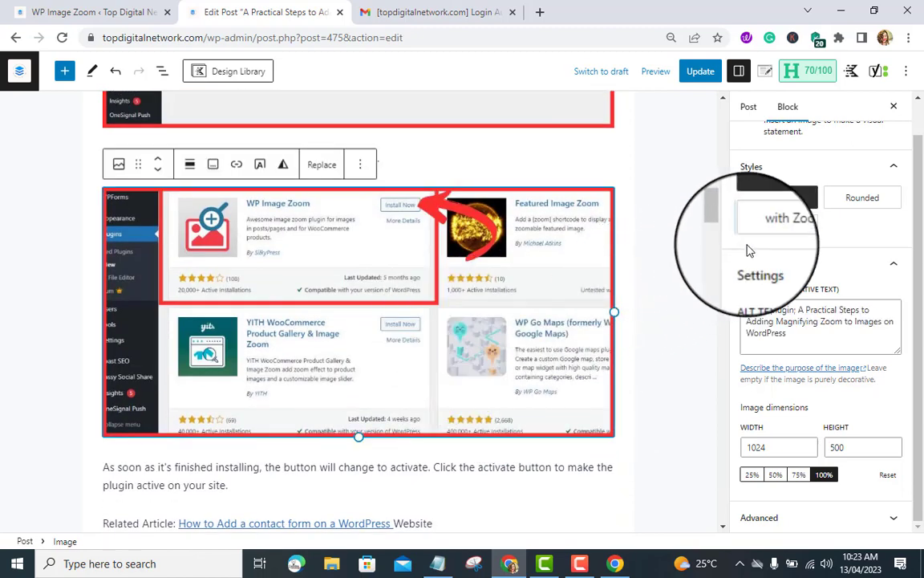
{"action": "left_click", "coordinate": [777, 227]}
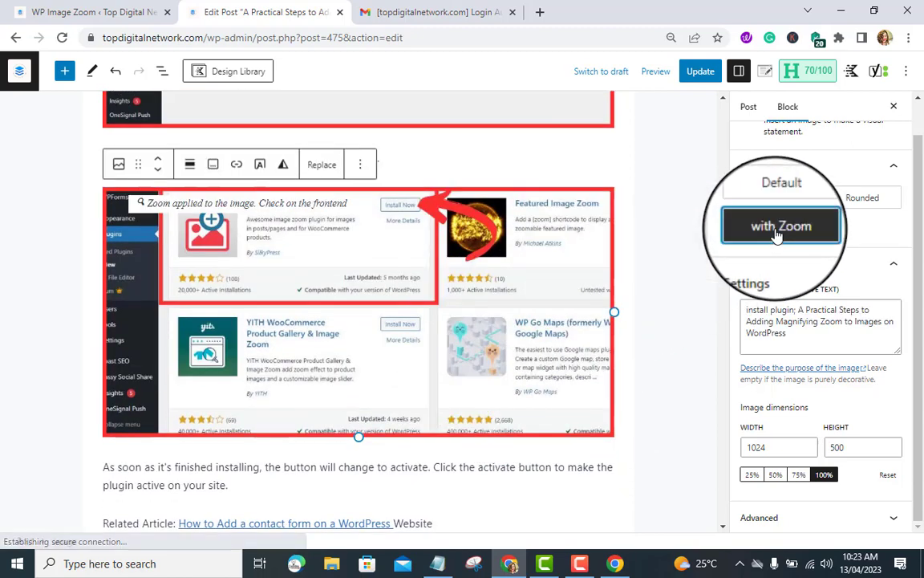
- Enable the OneSignal notification on post update and update the post
{"action": "left_click", "coordinate": [683, 278]}
{"action": "scroll", "coordinate": [808, 357], "scroll_direction": "down", "scroll_amount": 10}
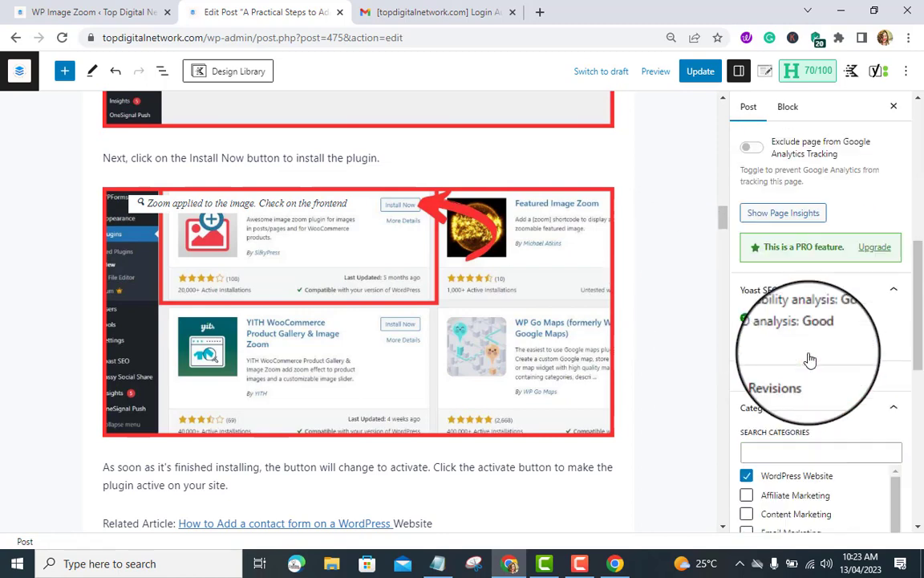
{"action": "scroll", "coordinate": [806, 389], "scroll_direction": "down", "scroll_amount": 1}
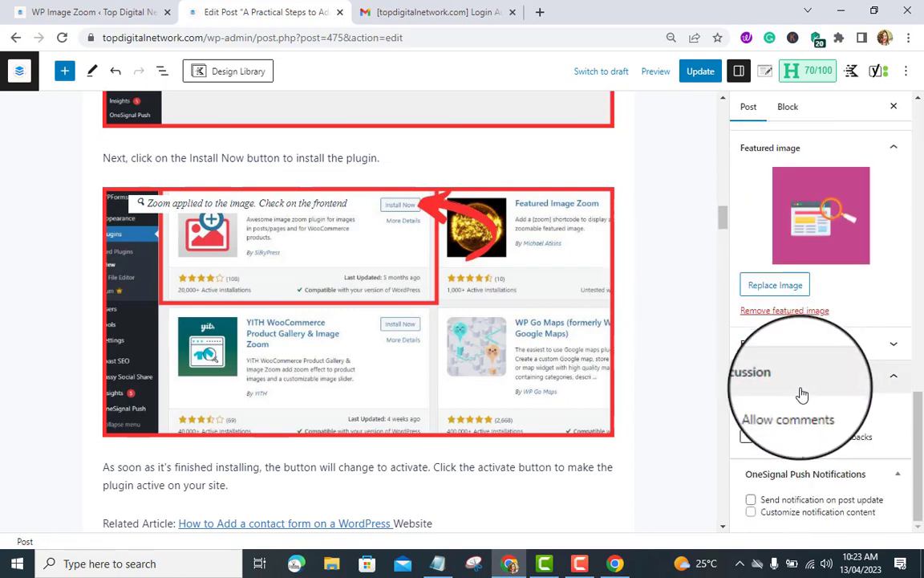
{"action": "left_click", "coordinate": [751, 500]}
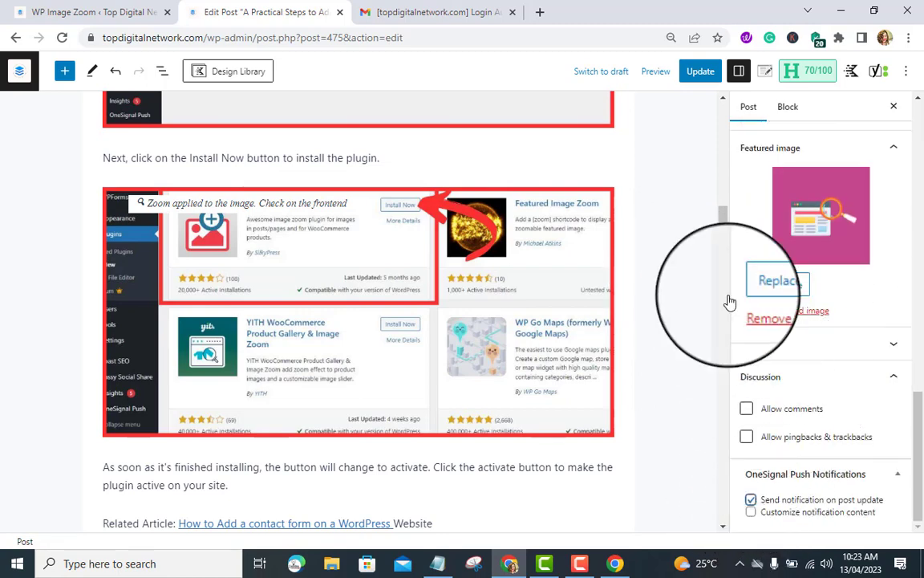
{"action": "left_click", "coordinate": [696, 72]}
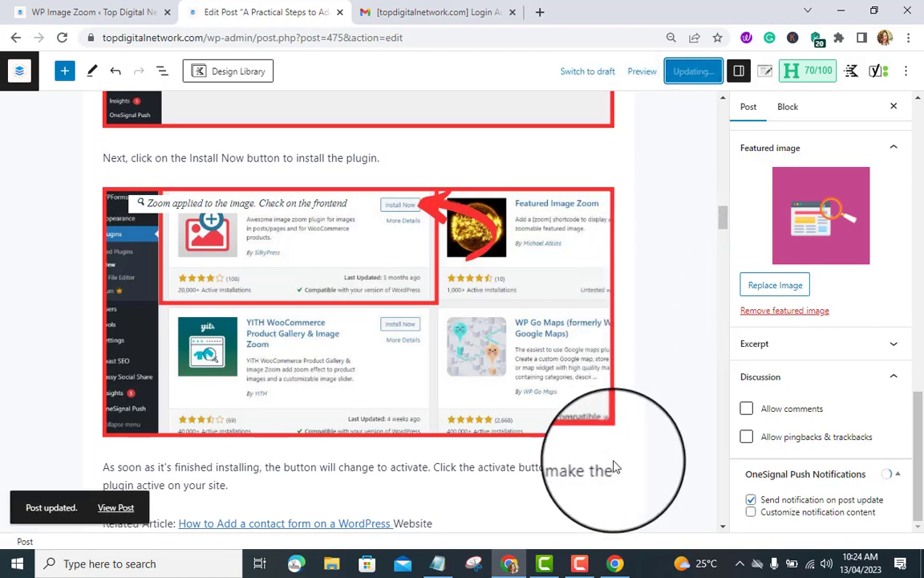
- Switch to the guest browser window, search Google for "top digital network", and open the magnifying zoom post from the site's home page
{"action": "left_click", "coordinate": [617, 557]}
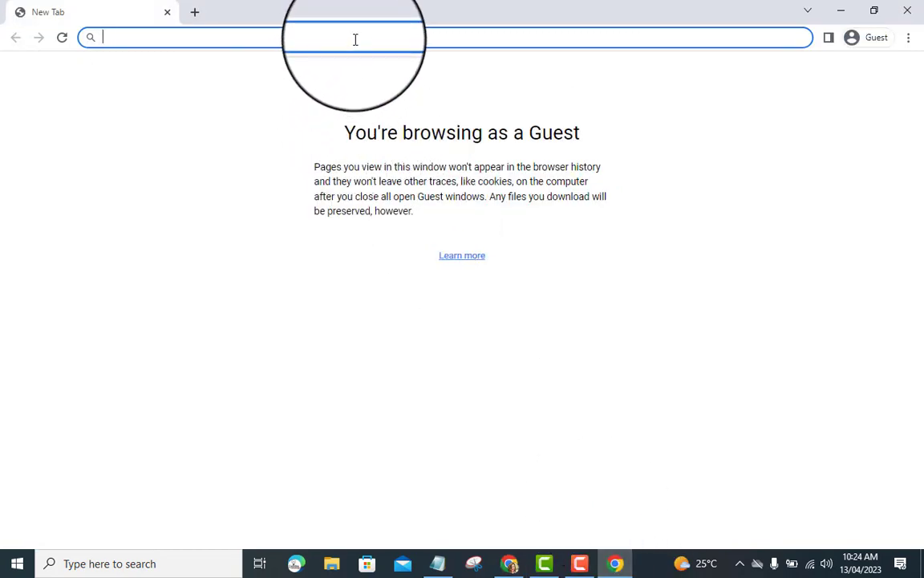
{"action": "type", "text": "top"}
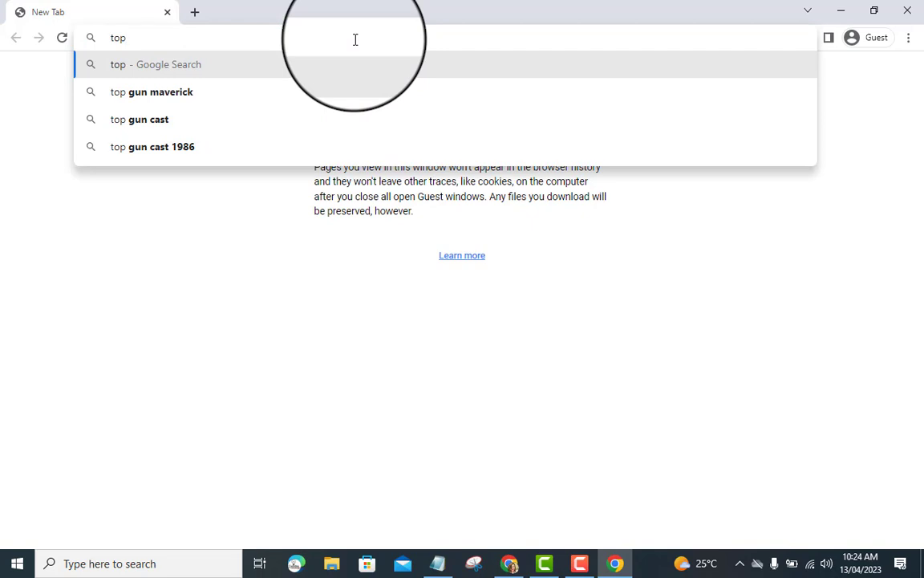
{"action": "type", "text": " digital network"}
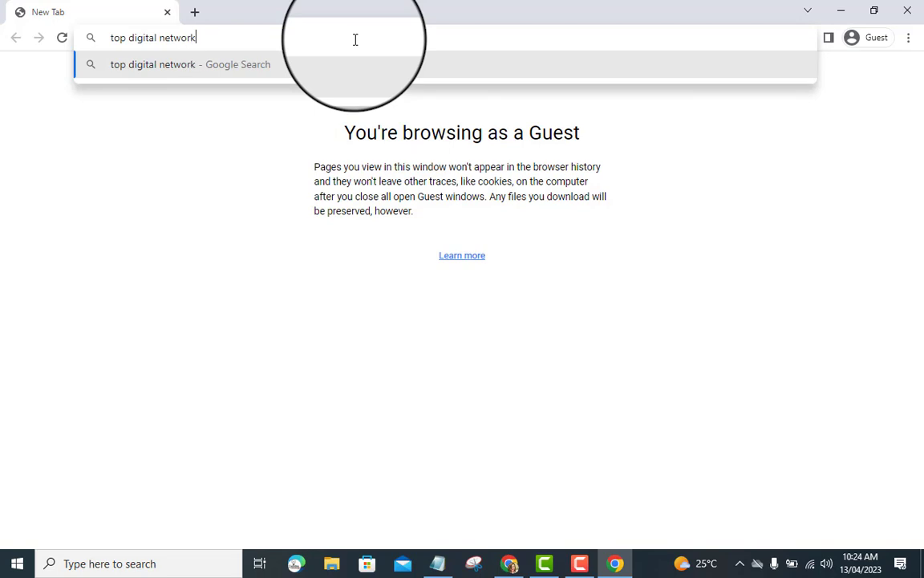
{"action": "key", "text": "Return"}
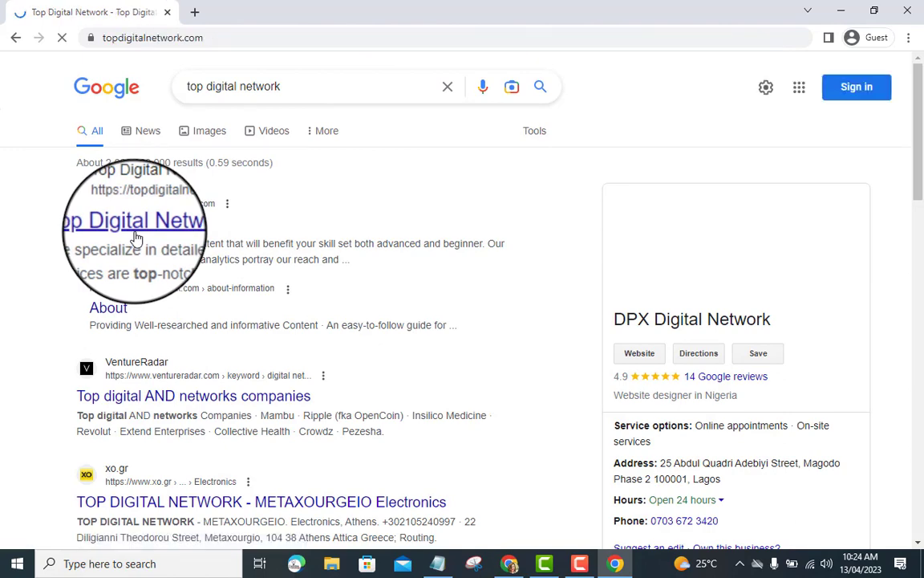
{"action": "scroll", "coordinate": [169, 242], "scroll_direction": "down", "scroll_amount": 7}
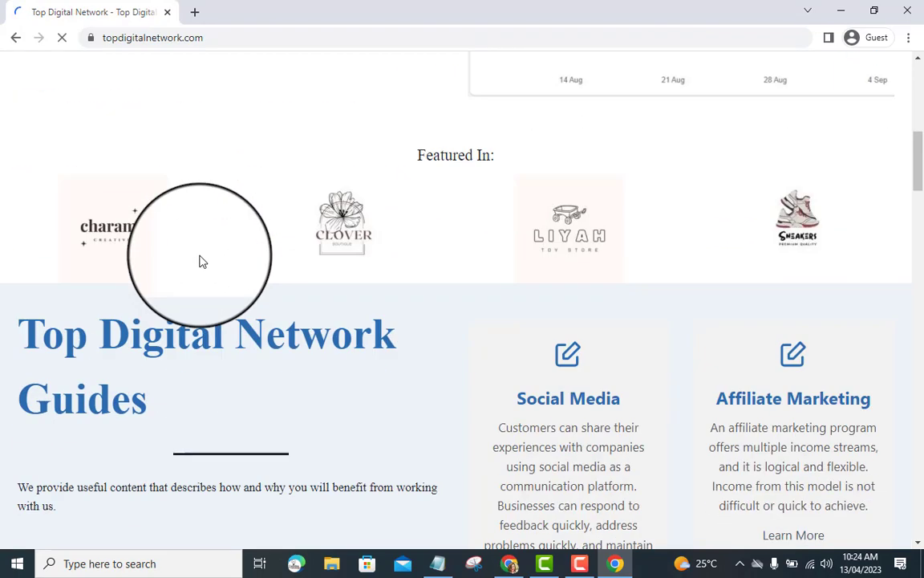
{"action": "scroll", "coordinate": [200, 261], "scroll_direction": "down", "scroll_amount": 6}
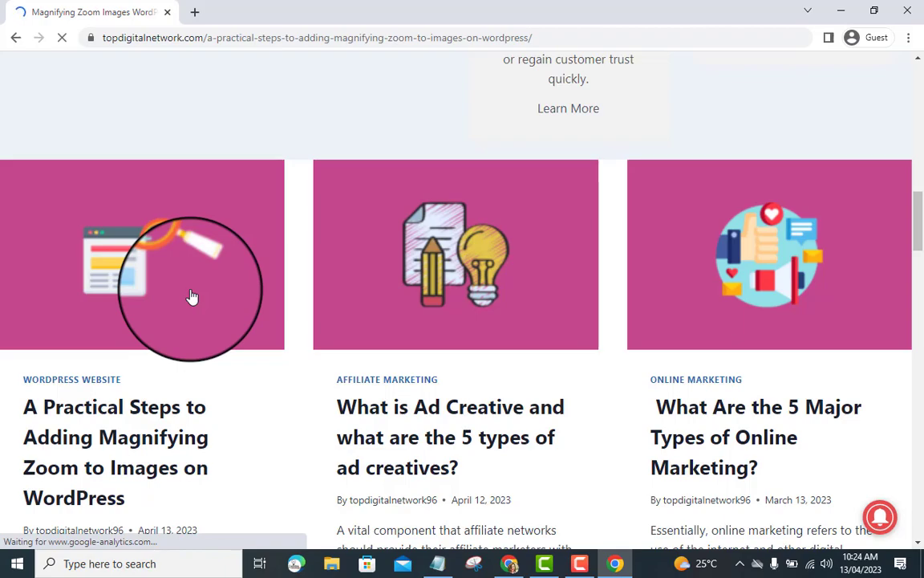
- Examine the published post from its introduction through the Step 4 section, checking the images for the zoom effect
{"action": "scroll", "coordinate": [325, 265], "scroll_direction": "down", "scroll_amount": 15}
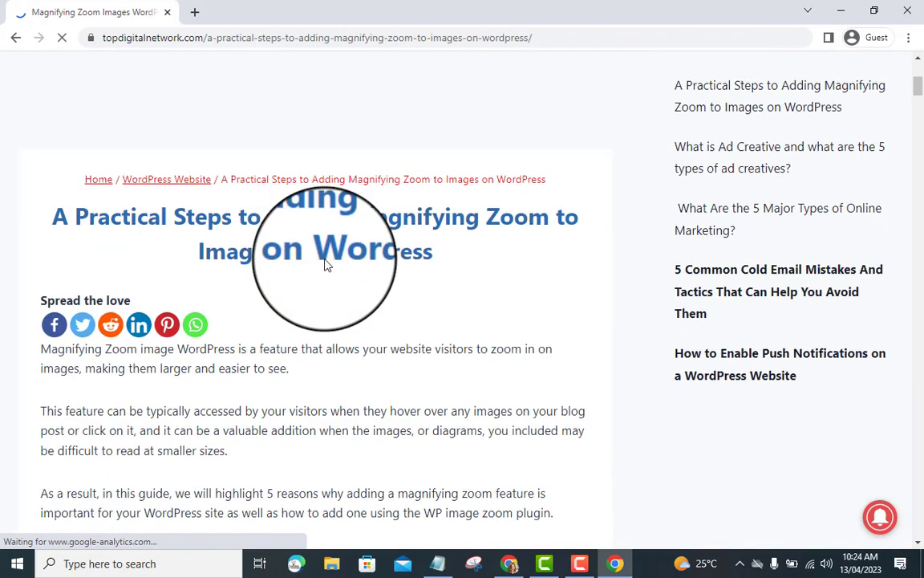
{"action": "scroll", "coordinate": [325, 264], "scroll_direction": "down", "scroll_amount": 12}
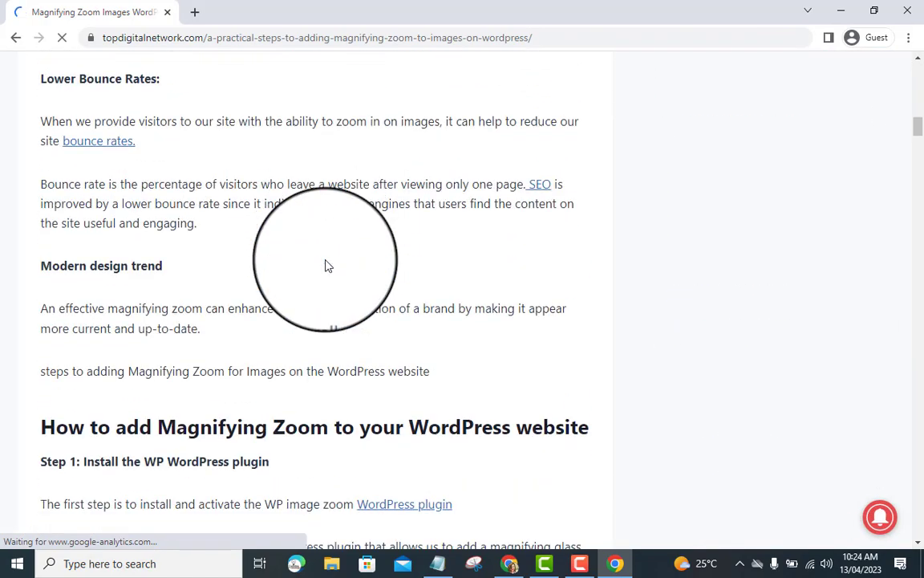
{"action": "scroll", "coordinate": [325, 264], "scroll_direction": "down", "scroll_amount": 9}
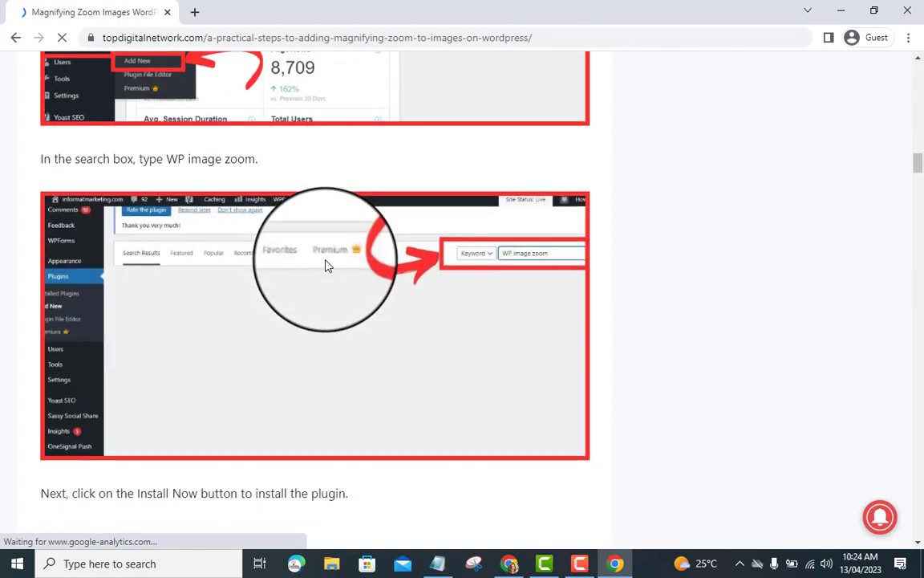
{"action": "scroll", "coordinate": [325, 265], "scroll_direction": "down", "scroll_amount": 5}
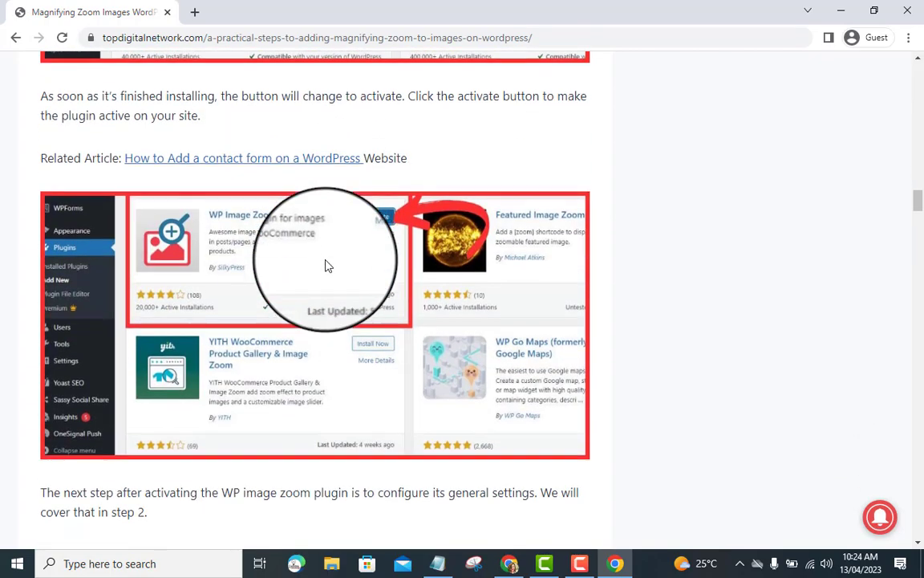
{"action": "scroll", "coordinate": [324, 265], "scroll_direction": "down", "scroll_amount": 12}
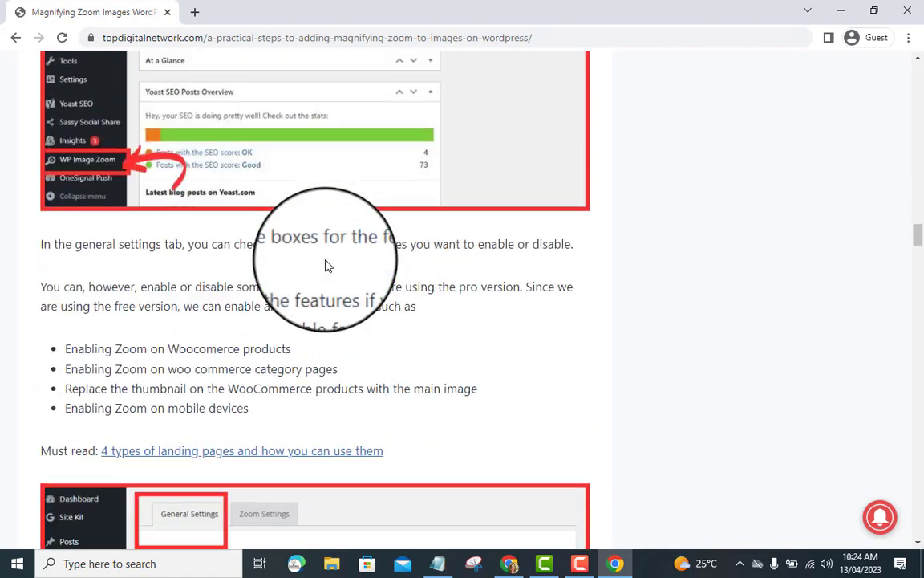
{"action": "scroll", "coordinate": [327, 265], "scroll_direction": "down", "scroll_amount": 6}
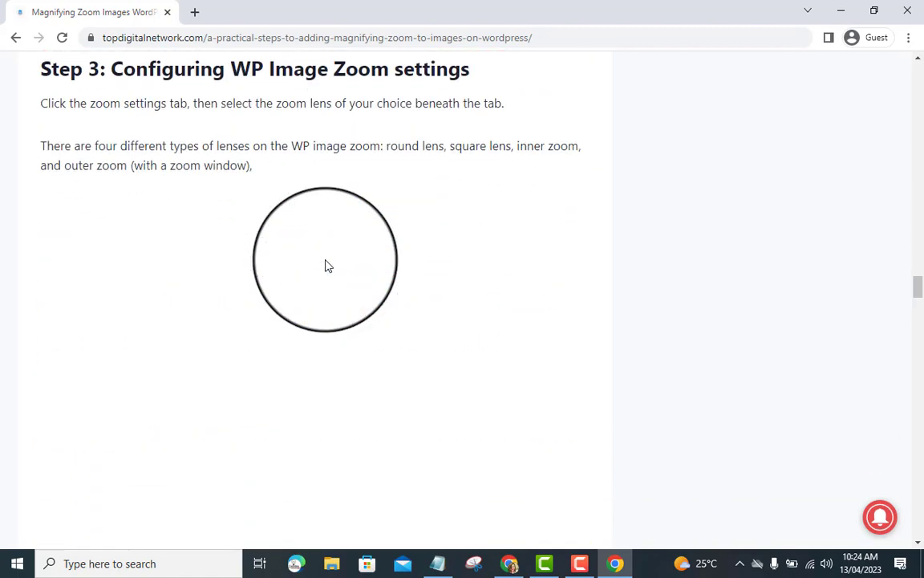
{"action": "scroll", "coordinate": [327, 266], "scroll_direction": "down", "scroll_amount": 3}
{"action": "scroll", "coordinate": [325, 265], "scroll_direction": "down", "scroll_amount": 6}
{"action": "scroll", "coordinate": [325, 265], "scroll_direction": "up", "scroll_amount": 4}
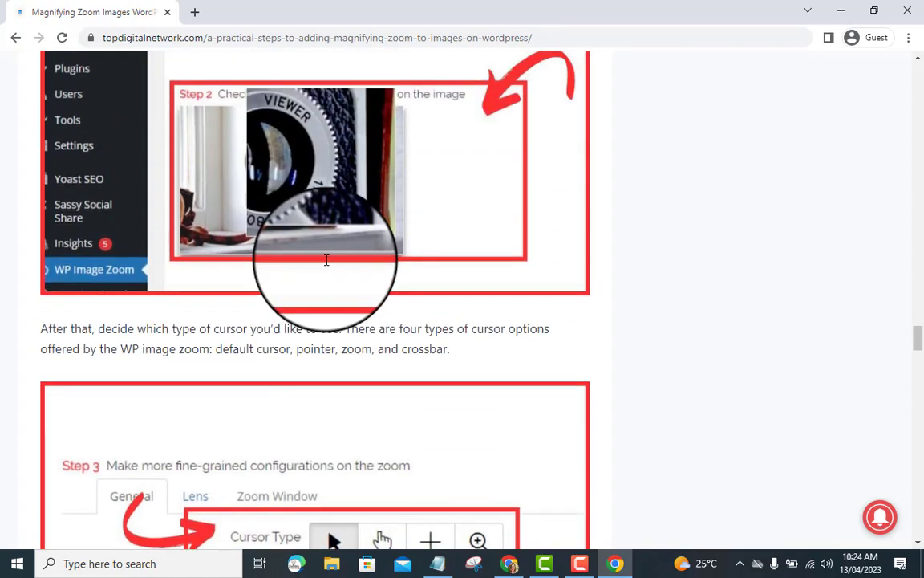
{"action": "scroll", "coordinate": [325, 265], "scroll_direction": "down", "scroll_amount": 6}
{"action": "scroll", "coordinate": [325, 261], "scroll_direction": "down", "scroll_amount": 10}
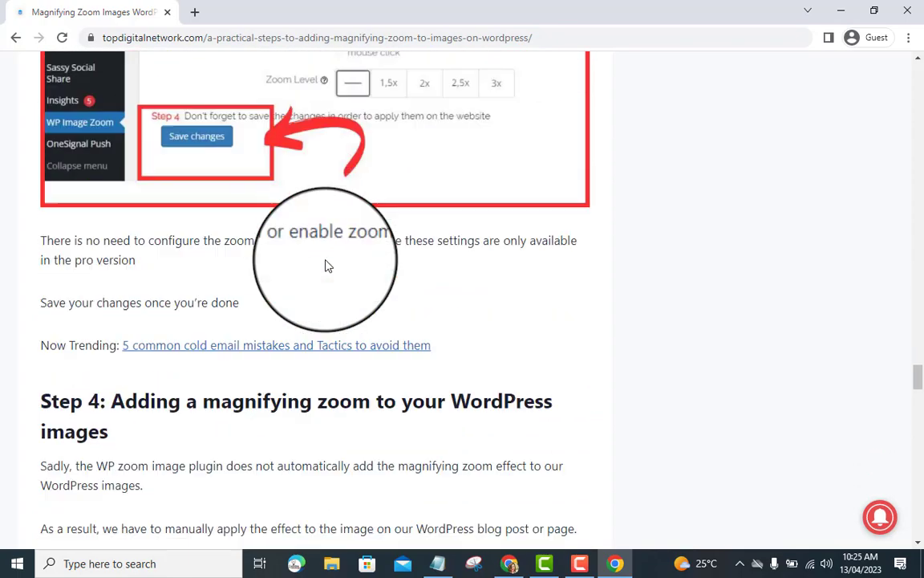
{"action": "scroll", "coordinate": [327, 265], "scroll_direction": "down", "scroll_amount": 3}
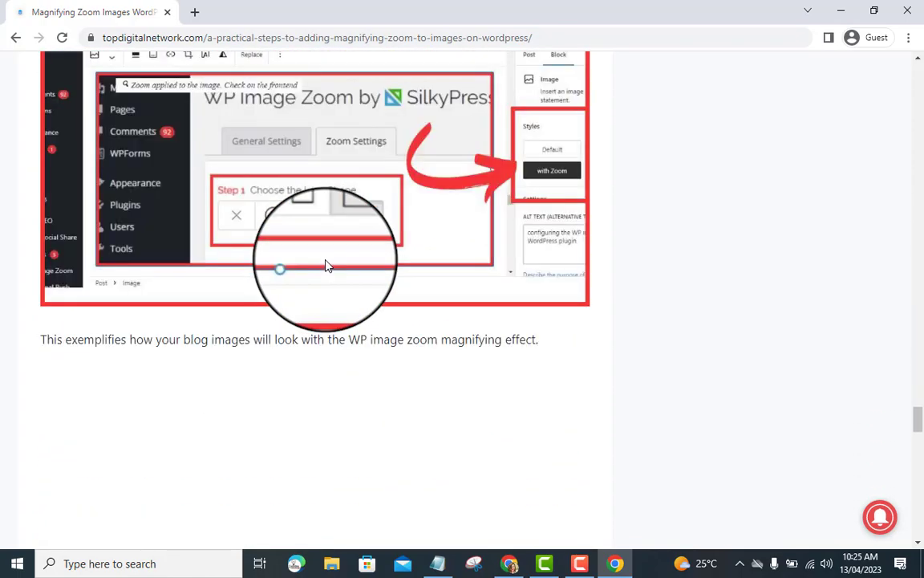
- Check the magnifying zoom on the Step 4 image and the example image above the Conclusion, and look back over the Step 3 images
{"action": "scroll", "coordinate": [327, 265], "scroll_direction": "up", "scroll_amount": 3}
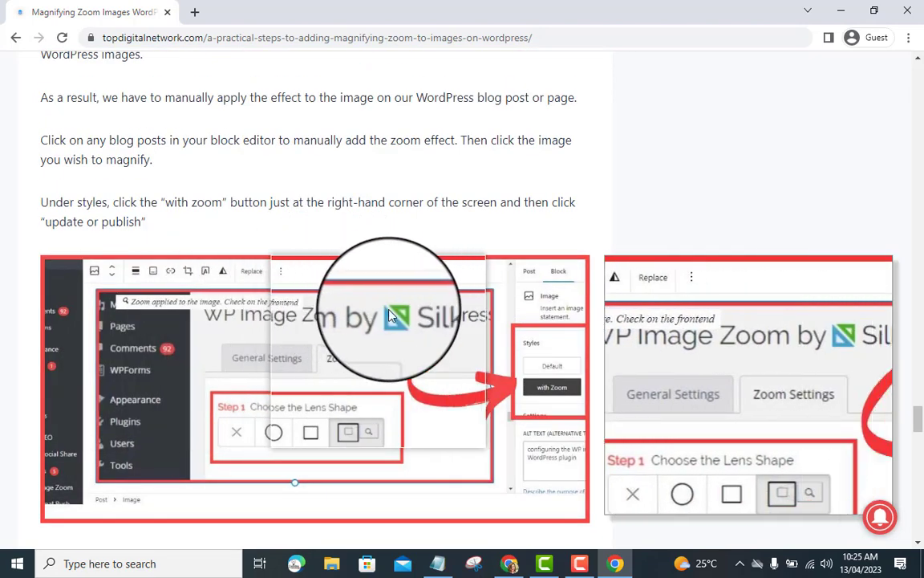
{"action": "scroll", "coordinate": [441, 320], "scroll_direction": "down", "scroll_amount": 2}
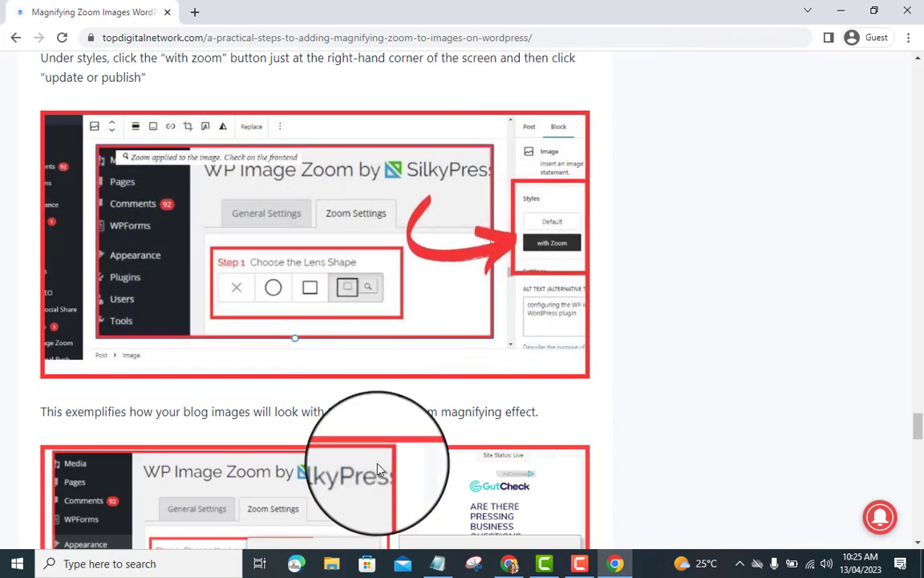
{"action": "scroll", "coordinate": [417, 361], "scroll_direction": "down", "scroll_amount": 5}
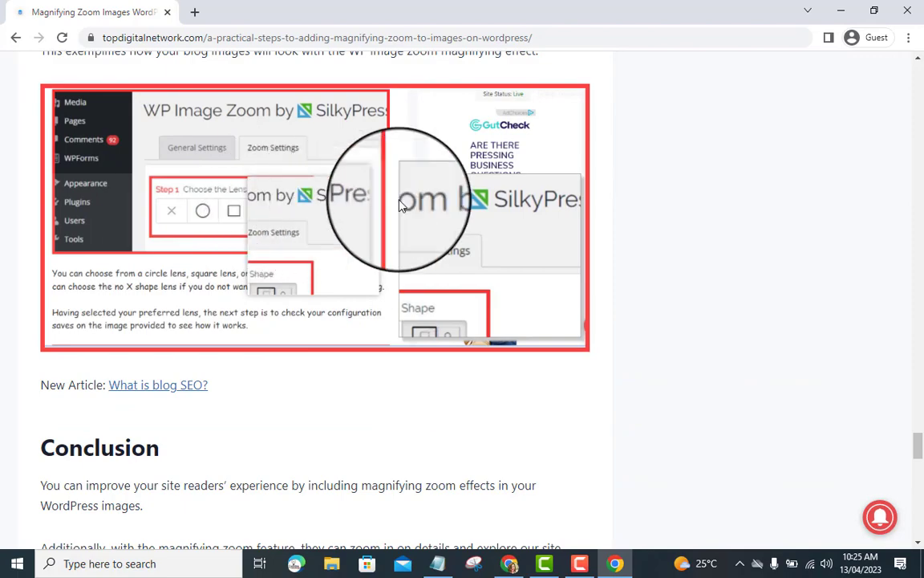
{"action": "scroll", "coordinate": [276, 210], "scroll_direction": "up", "scroll_amount": 3}
{"action": "scroll", "coordinate": [281, 160], "scroll_direction": "up", "scroll_amount": 8}
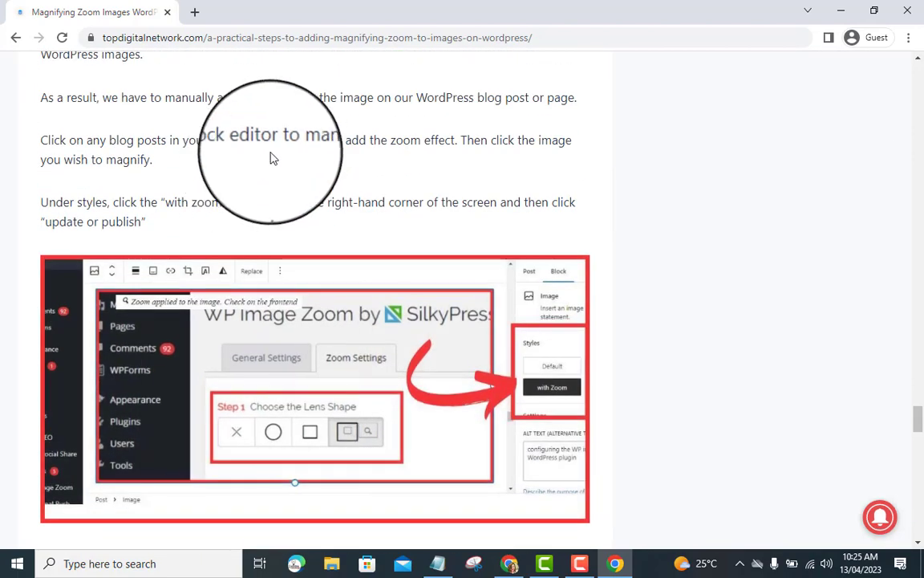
{"action": "scroll", "coordinate": [277, 154], "scroll_direction": "up", "scroll_amount": 7}
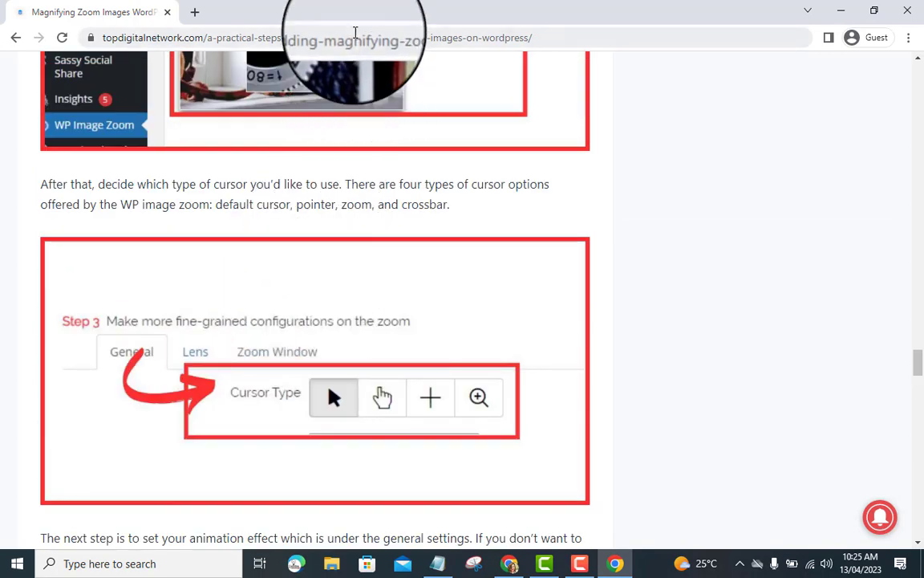
{"action": "scroll", "coordinate": [328, 199], "scroll_direction": "up", "scroll_amount": 3}
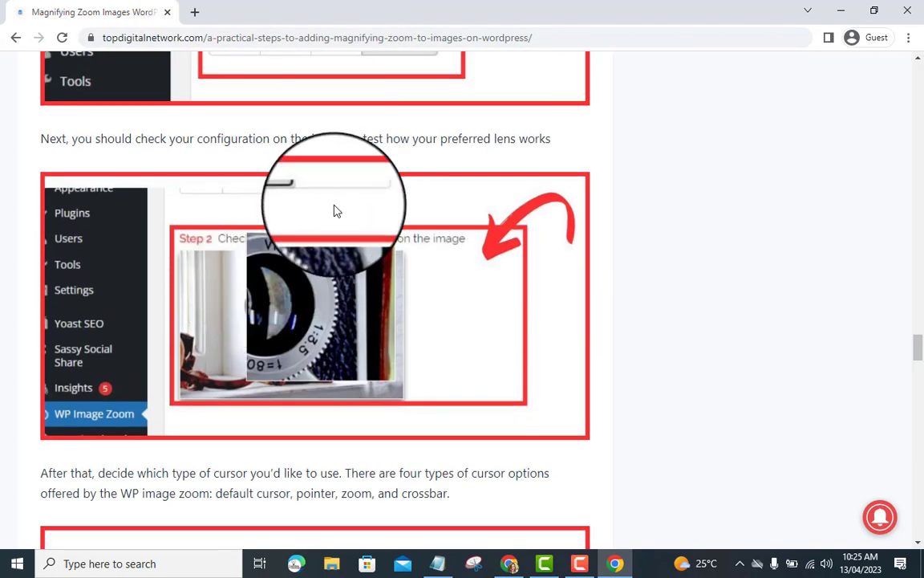
- Switch back to the WordPress admin window and reopen the magnifying zoom post for editing from the posts list
{"action": "left_click", "coordinate": [509, 563]}
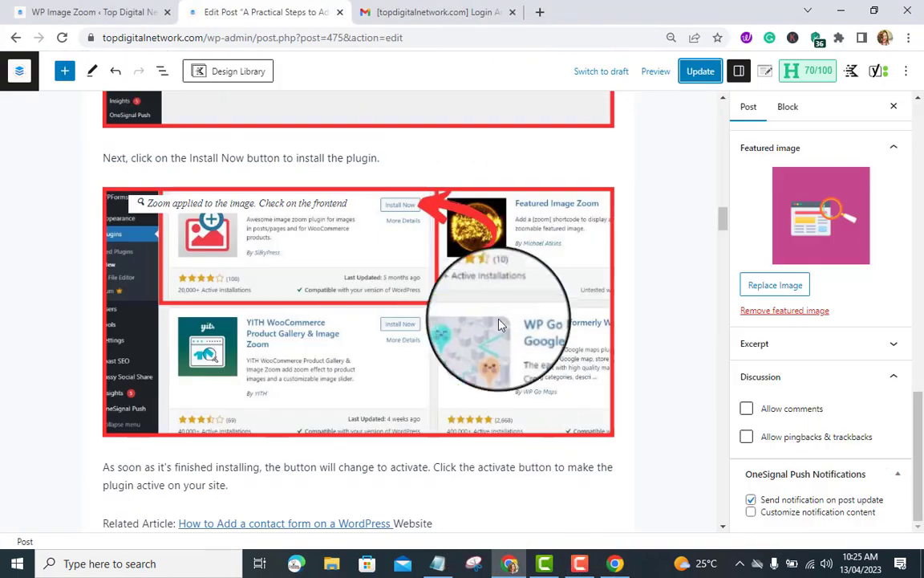
{"action": "scroll", "coordinate": [591, 233], "scroll_direction": "up", "scroll_amount": 15}
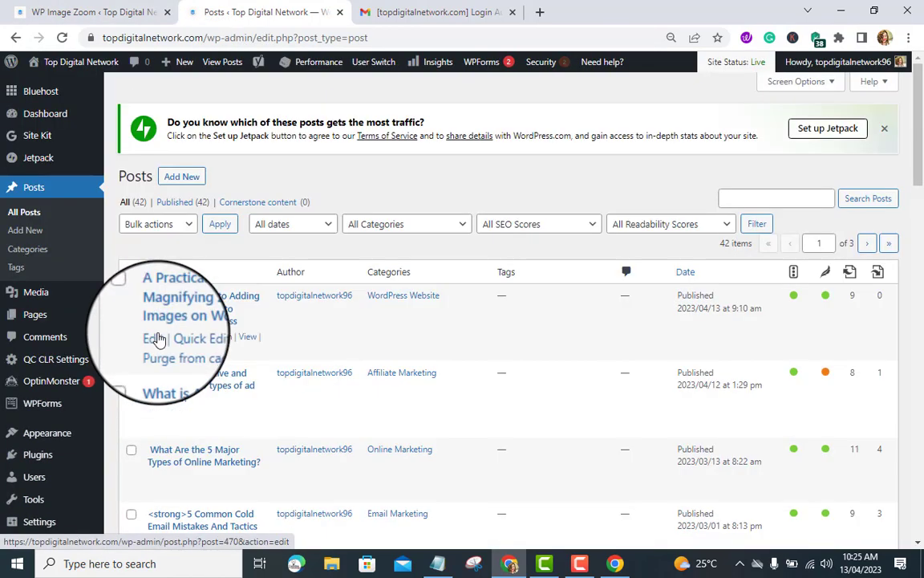
- In the WP Image Zoom settings, select the With Zoom Window lens shape and the Pointer cursor type
{"action": "left_click", "coordinate": [73, 12]}
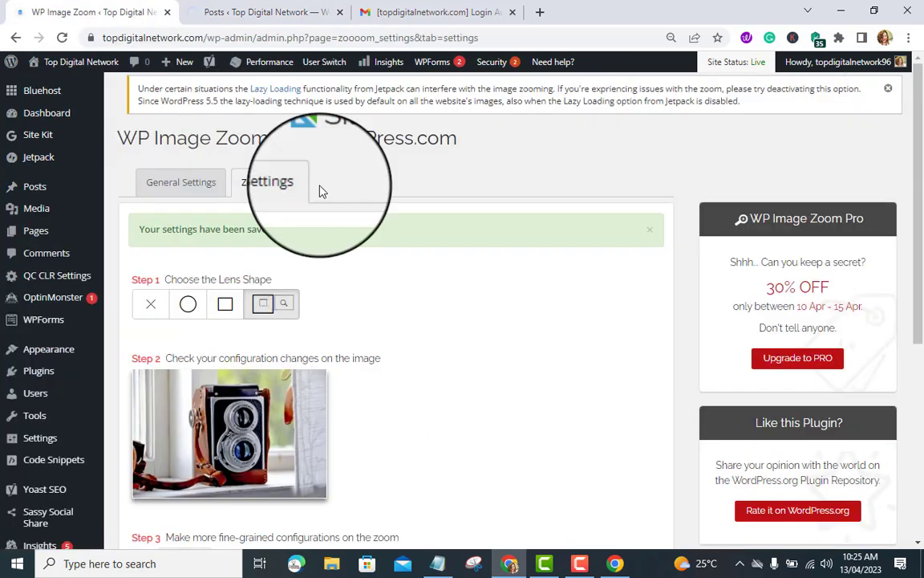
{"action": "scroll", "coordinate": [431, 268], "scroll_direction": "down", "scroll_amount": 2}
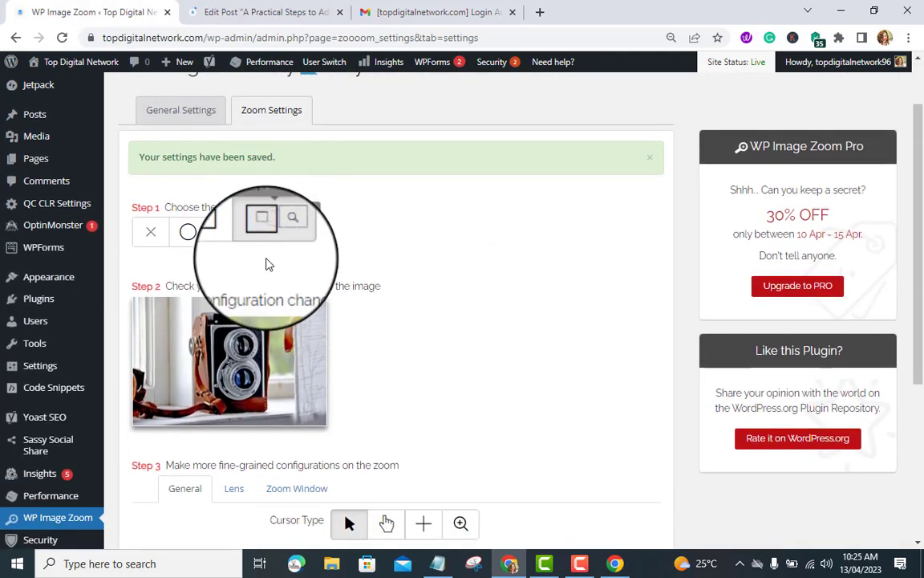
{"action": "left_click", "coordinate": [285, 232]}
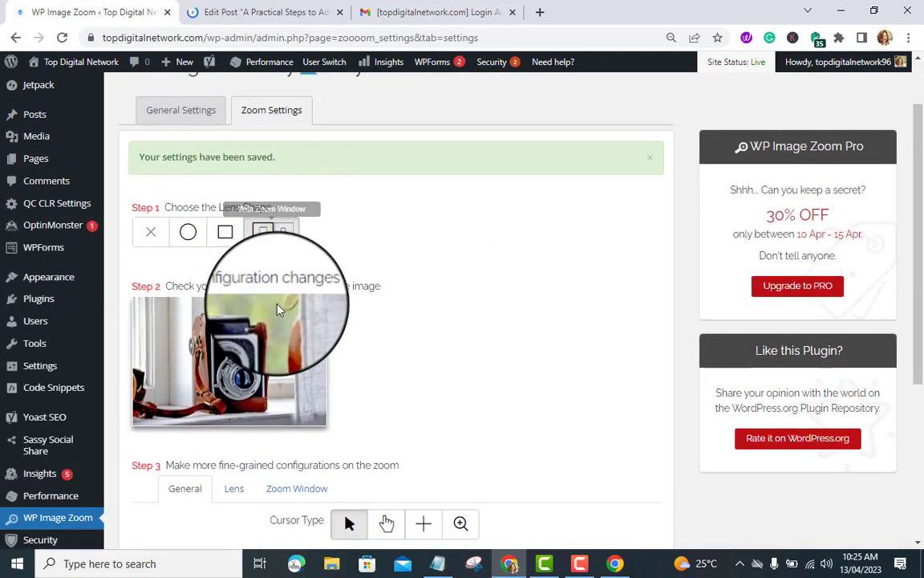
{"action": "scroll", "coordinate": [346, 277], "scroll_direction": "down", "scroll_amount": 3}
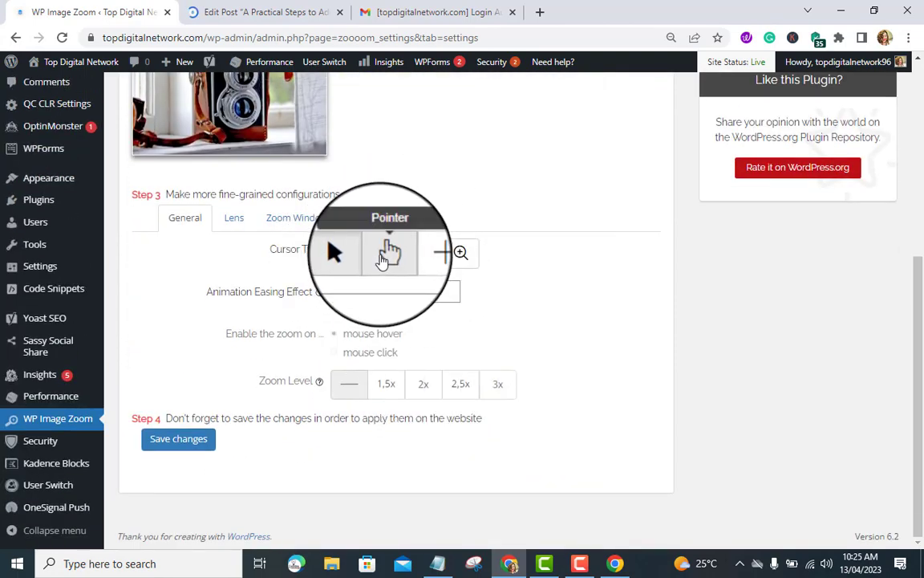
{"action": "left_click", "coordinate": [381, 255]}
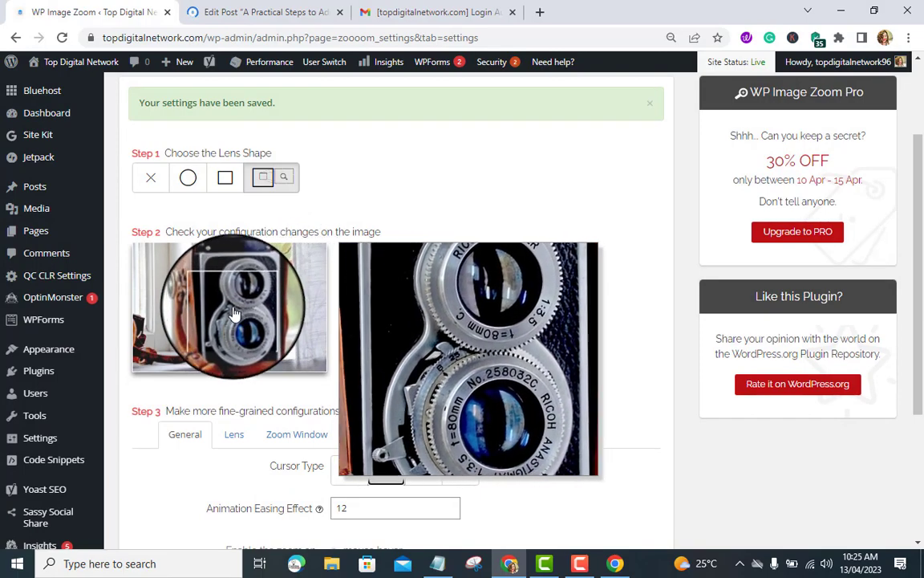
- Try the Zoom cursor type and test it on the camera preview image
{"action": "scroll", "coordinate": [448, 216], "scroll_direction": "down", "scroll_amount": 3}
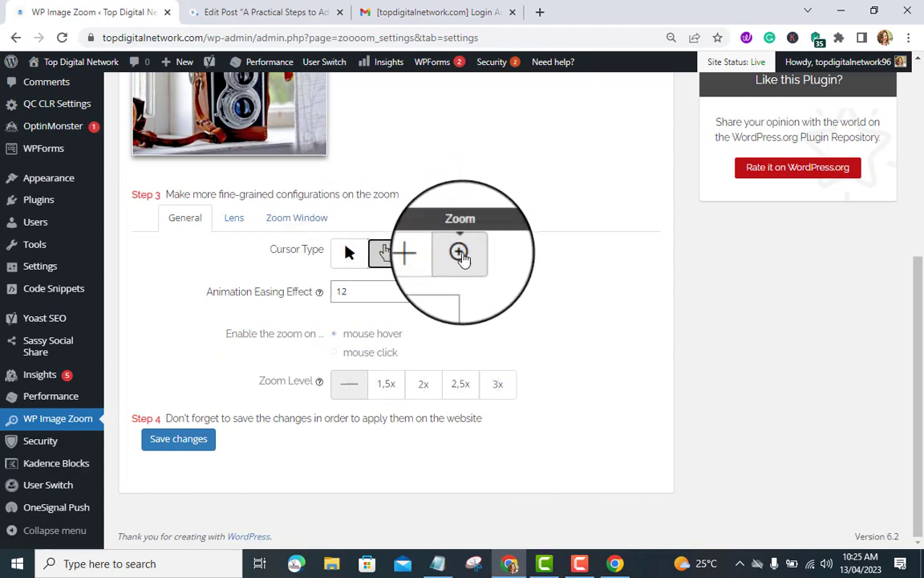
{"action": "left_click", "coordinate": [466, 250]}
{"action": "scroll", "coordinate": [275, 253], "scroll_direction": "up", "scroll_amount": 2}
{"action": "scroll", "coordinate": [245, 248], "scroll_direction": "down", "scroll_amount": 2}
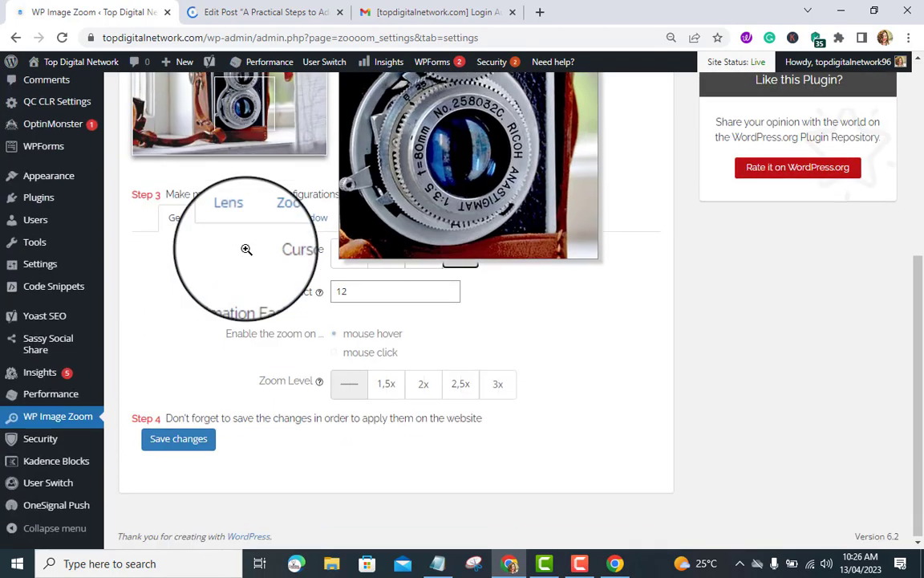
{"action": "scroll", "coordinate": [245, 256], "scroll_direction": "up", "scroll_amount": 3}
{"action": "scroll", "coordinate": [245, 268], "scroll_direction": "up", "scroll_amount": 2}
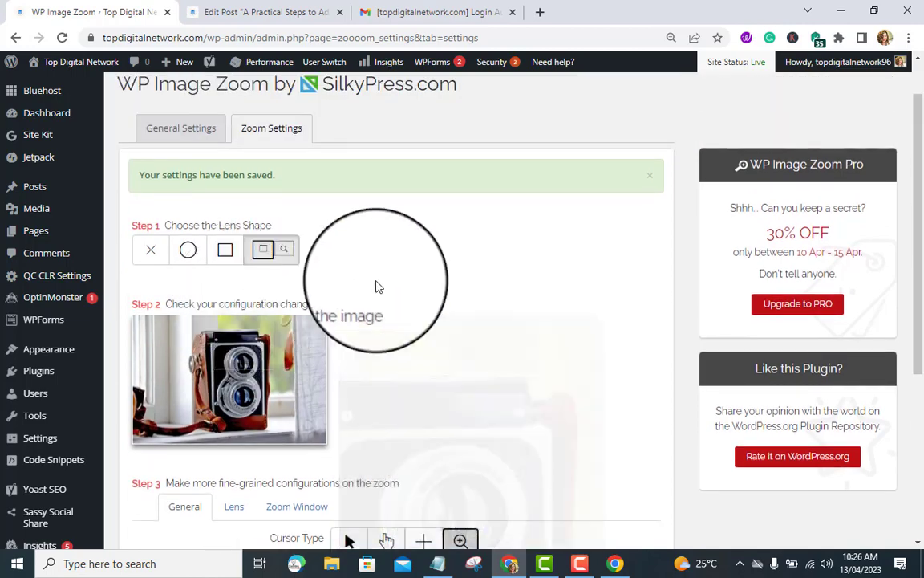
- Try the Pointer and default cursor types on the camera preview image
{"action": "scroll", "coordinate": [523, 310], "scroll_direction": "down", "scroll_amount": 3}
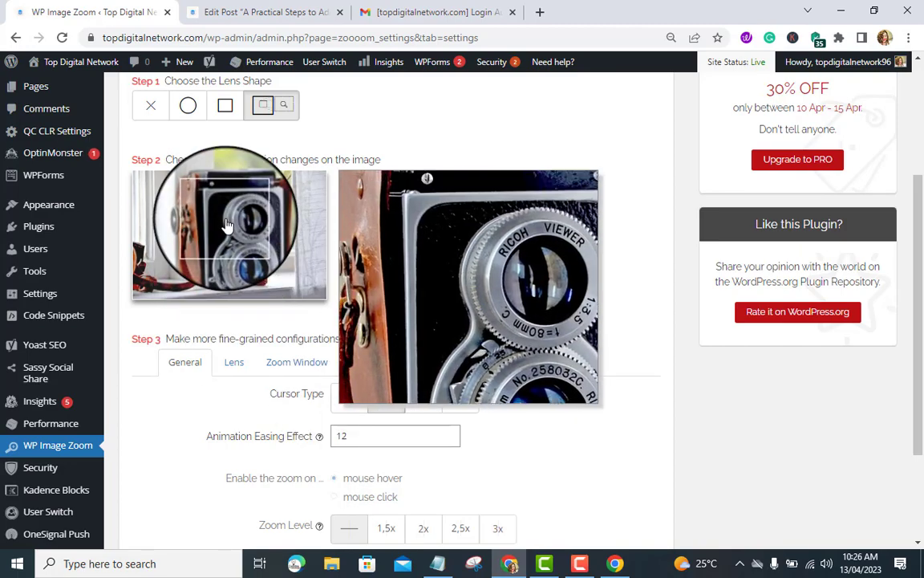
{"action": "scroll", "coordinate": [517, 265], "scroll_direction": "down", "scroll_amount": 2}
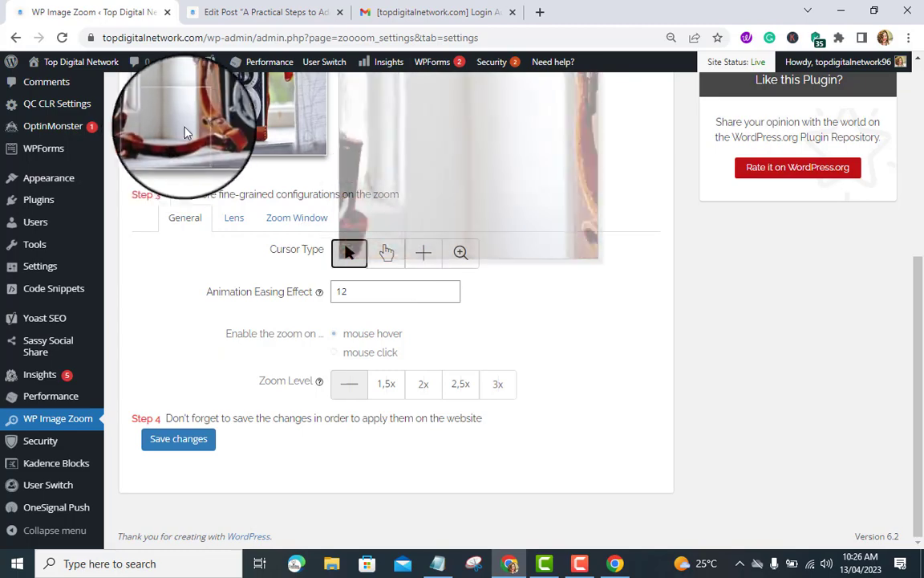
{"action": "scroll", "coordinate": [192, 128], "scroll_direction": "up", "scroll_amount": 2}
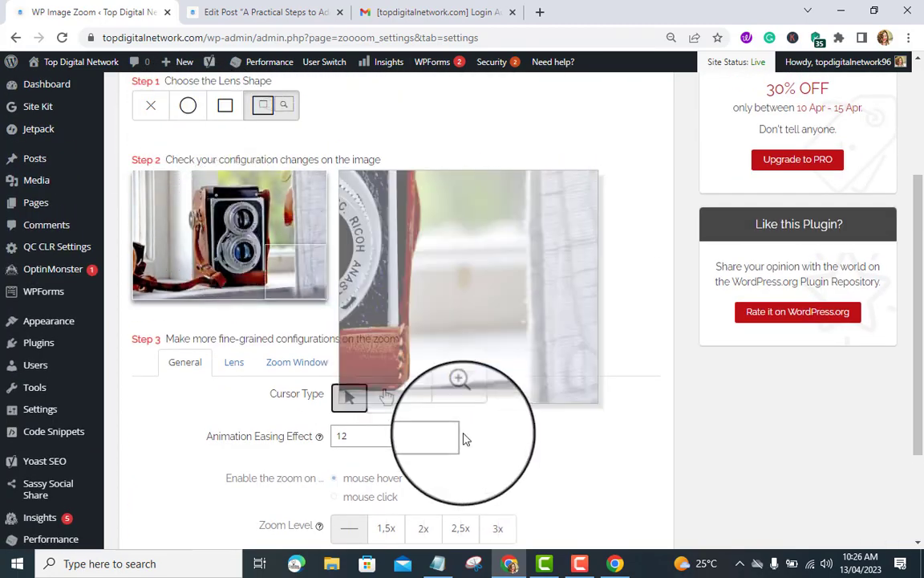
- Set the cursor type to Pointer, save the zoom settings, and dismiss the Lazy Loading notice
{"action": "scroll", "coordinate": [229, 235], "scroll_direction": "down", "scroll_amount": 1}
{"action": "left_click", "coordinate": [386, 324]}
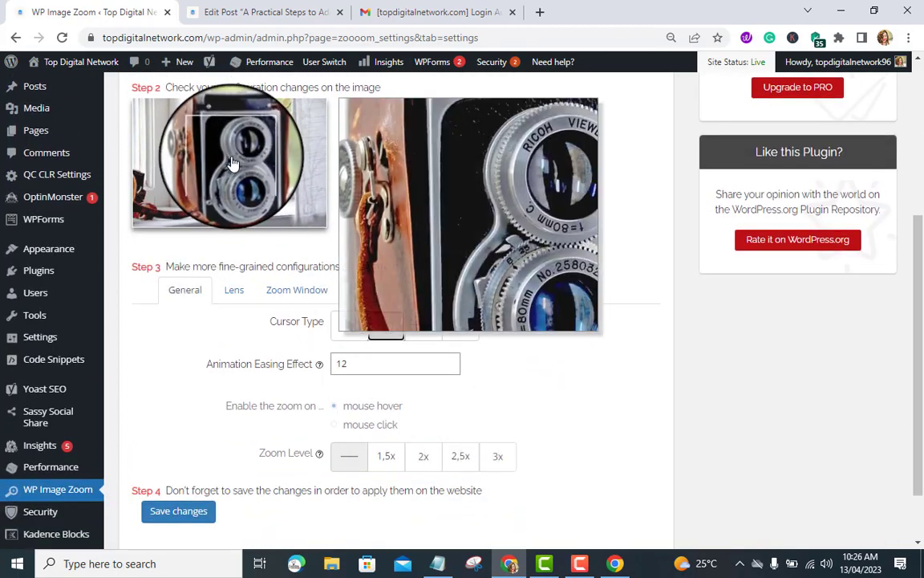
{"action": "scroll", "coordinate": [289, 385], "scroll_direction": "down", "scroll_amount": 1}
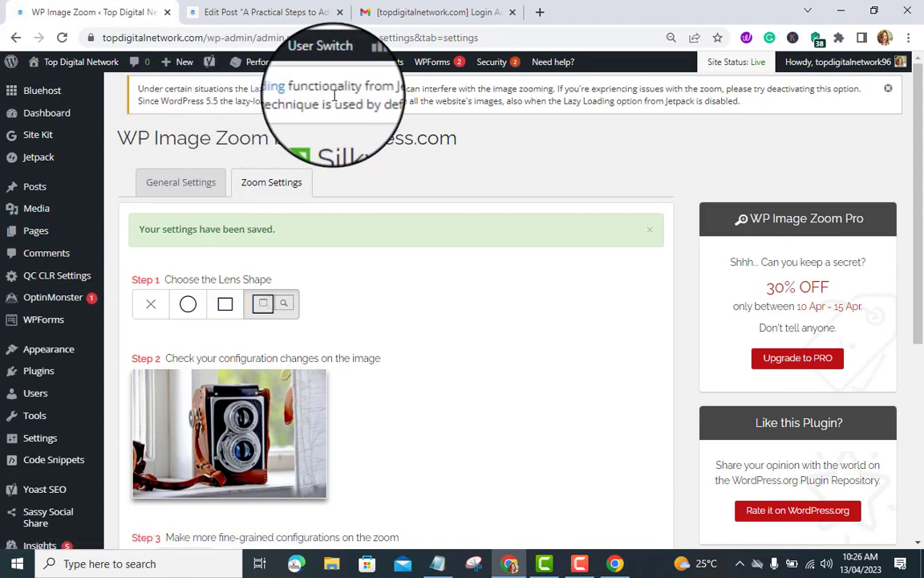
{"action": "left_click", "coordinate": [887, 87]}
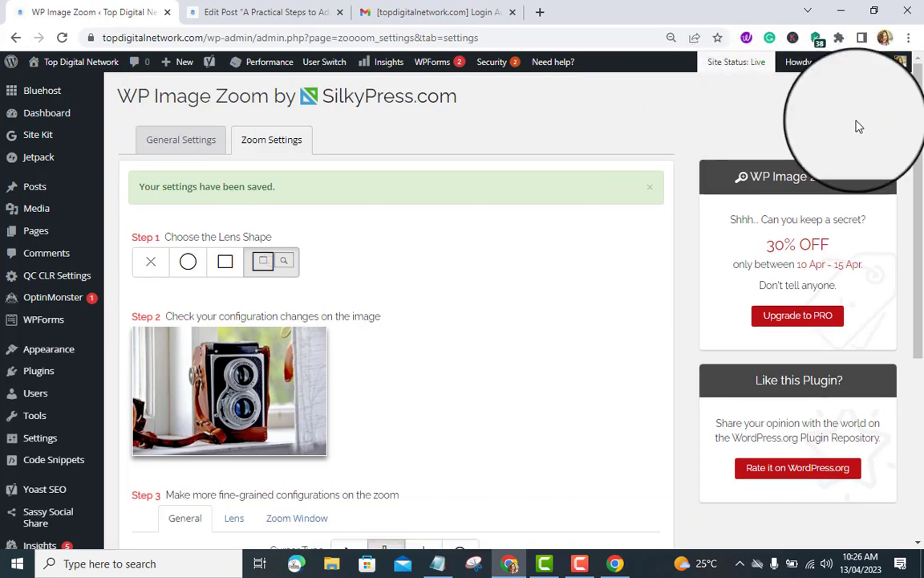
- Return to the post editor and look through the Step 1 section and its plugin installation images
{"action": "left_click", "coordinate": [284, 18]}
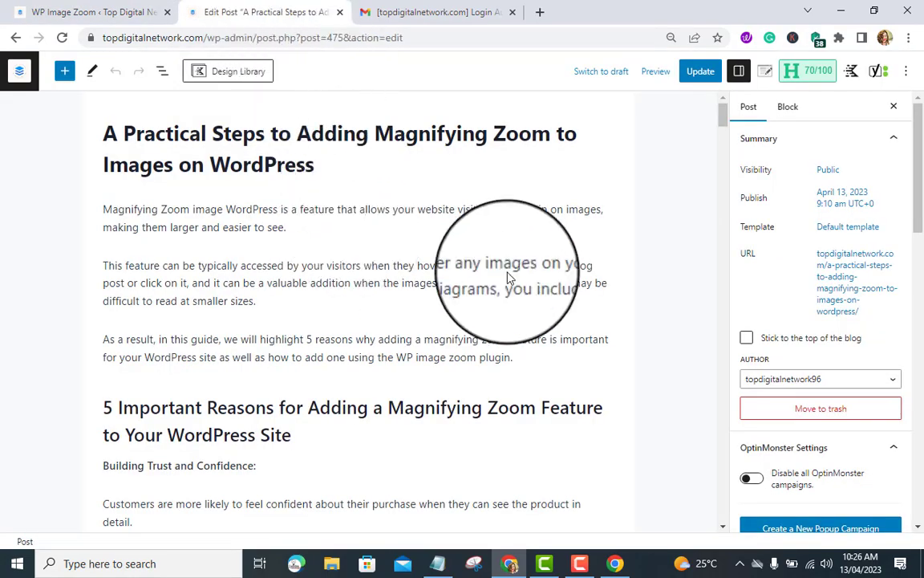
{"action": "scroll", "coordinate": [630, 274], "scroll_direction": "down", "scroll_amount": 10}
{"action": "scroll", "coordinate": [629, 274], "scroll_direction": "down", "scroll_amount": 15}
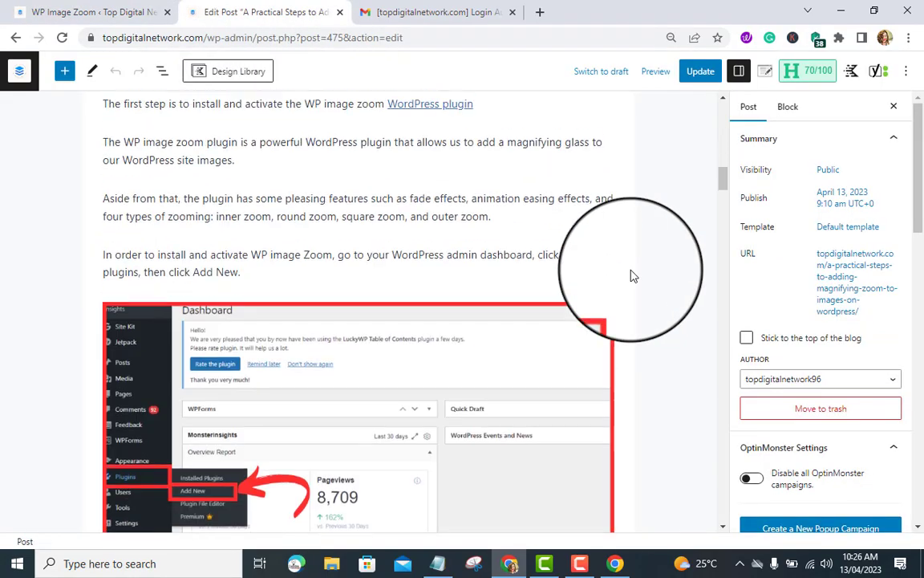
{"action": "scroll", "coordinate": [630, 274], "scroll_direction": "down", "scroll_amount": 2}
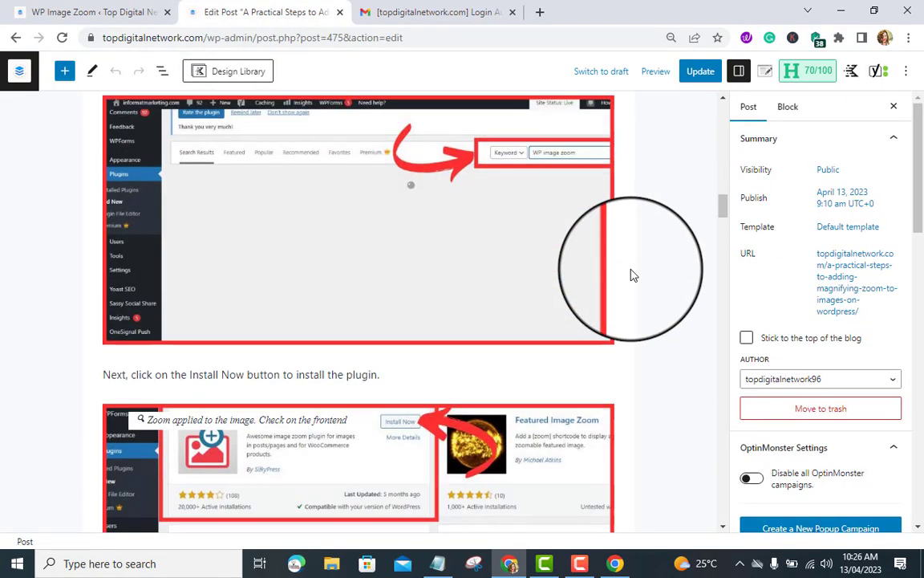
{"action": "scroll", "coordinate": [630, 274], "scroll_direction": "up", "scroll_amount": 10}
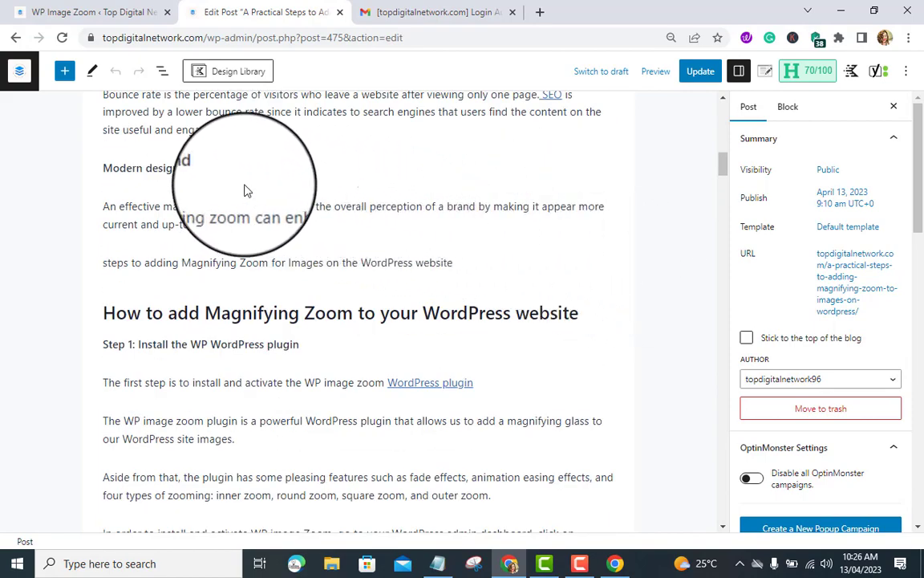
- Leave the magnifying zoom post and open "What is Ad Creative and what are the 5 types of ad creatives?" for editing
{"action": "scroll", "coordinate": [241, 193], "scroll_direction": "up", "scroll_amount": 8}
{"action": "scroll", "coordinate": [193, 189], "scroll_direction": "up", "scroll_amount": 2}
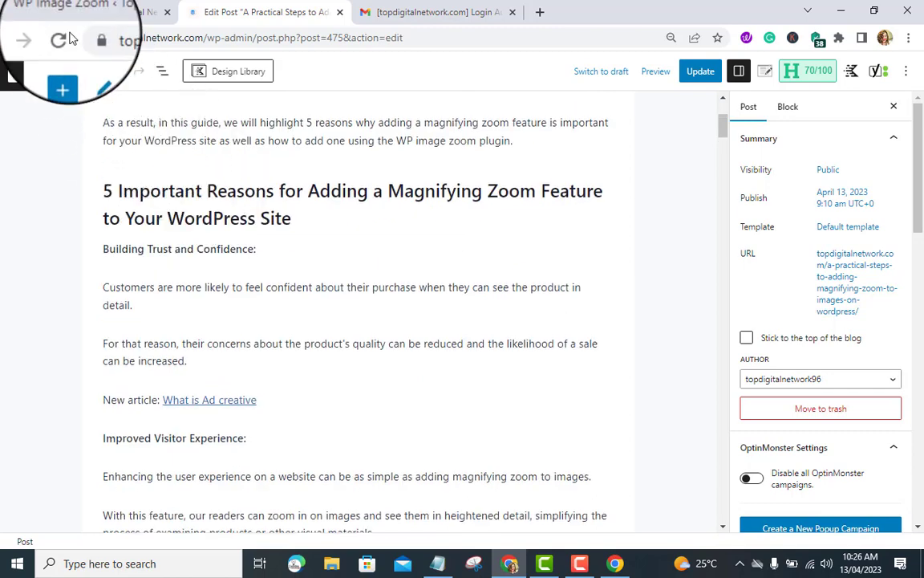
{"action": "left_click", "coordinate": [86, 16]}
{"action": "left_click", "coordinate": [210, 12]}
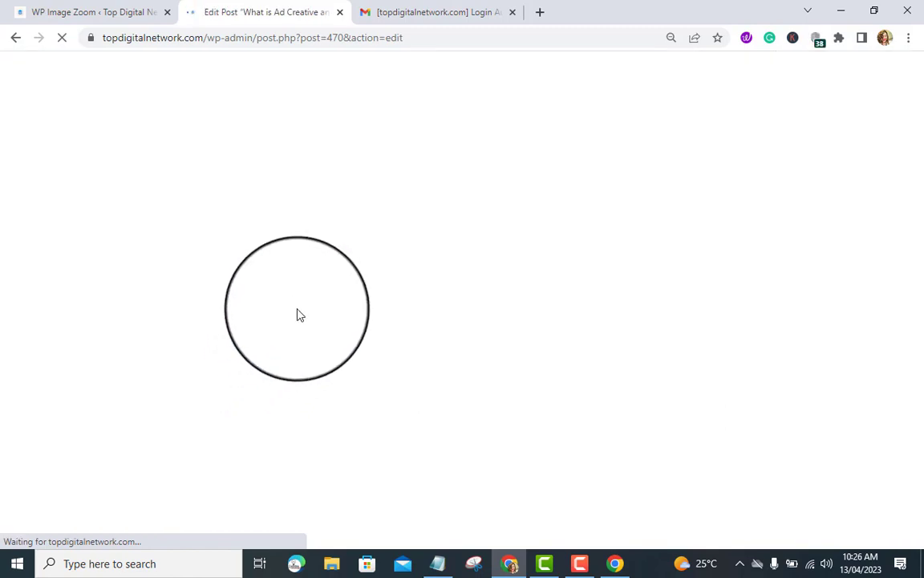
- Apply the "with Zoom" style to the follow-up email swipe image in the Email Marketing Swipes section
{"action": "scroll", "coordinate": [335, 307], "scroll_direction": "down", "scroll_amount": 5}
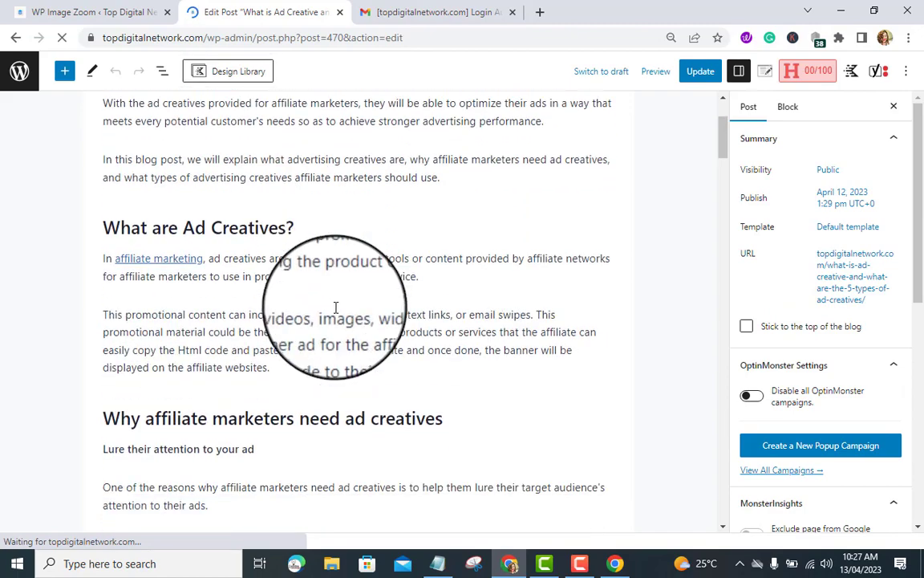
{"action": "scroll", "coordinate": [336, 308], "scroll_direction": "down", "scroll_amount": 10}
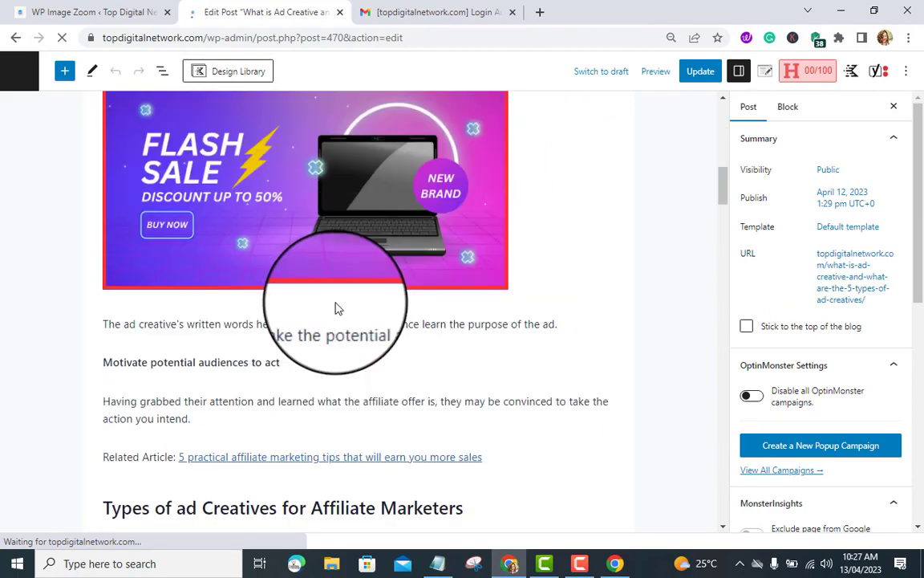
{"action": "scroll", "coordinate": [336, 304], "scroll_direction": "down", "scroll_amount": 13}
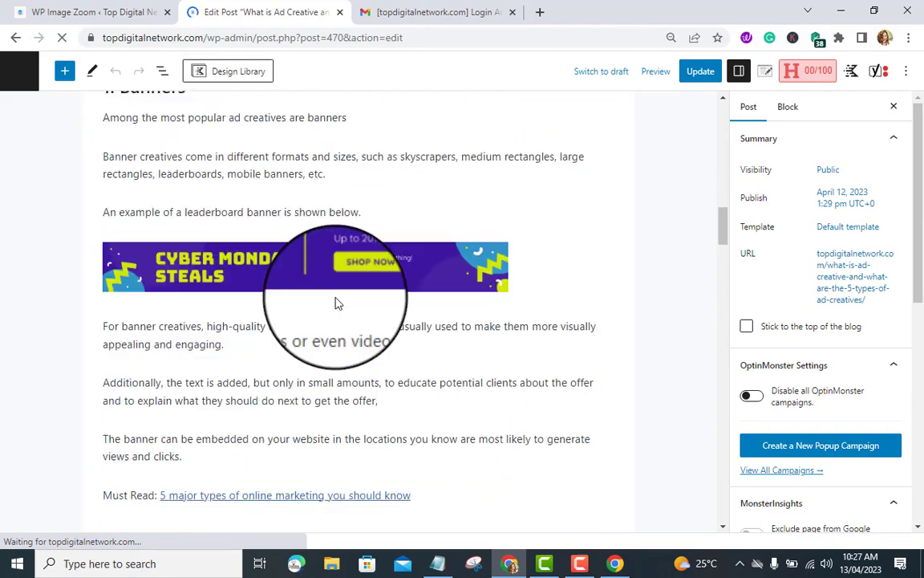
{"action": "scroll", "coordinate": [336, 301], "scroll_direction": "down", "scroll_amount": 14}
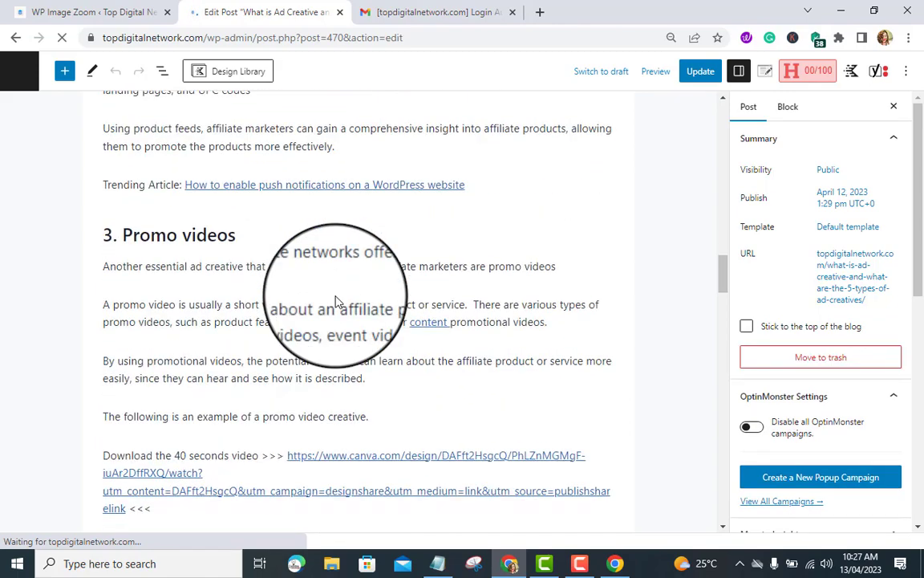
{"action": "scroll", "coordinate": [336, 295], "scroll_direction": "down", "scroll_amount": 8}
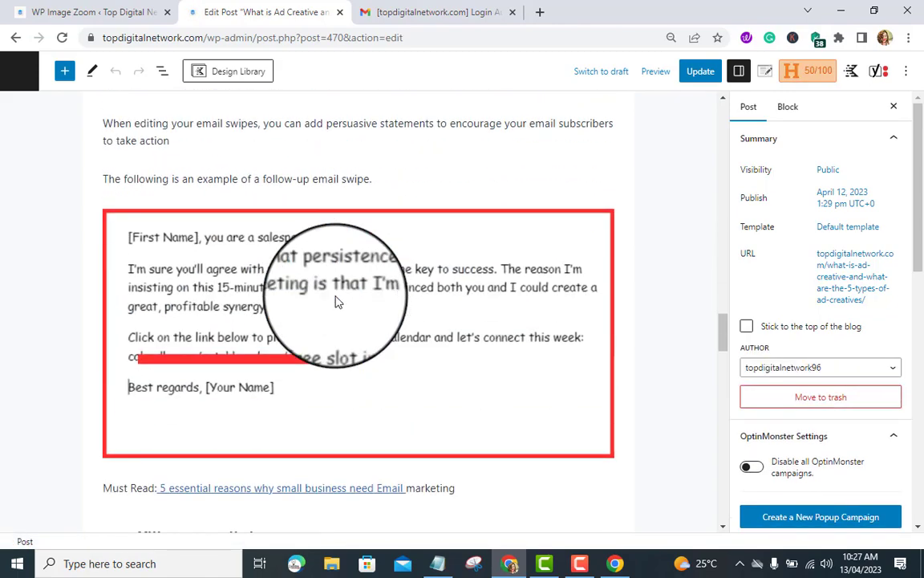
{"action": "scroll", "coordinate": [362, 302], "scroll_direction": "down", "scroll_amount": 1}
{"action": "left_click", "coordinate": [442, 302]}
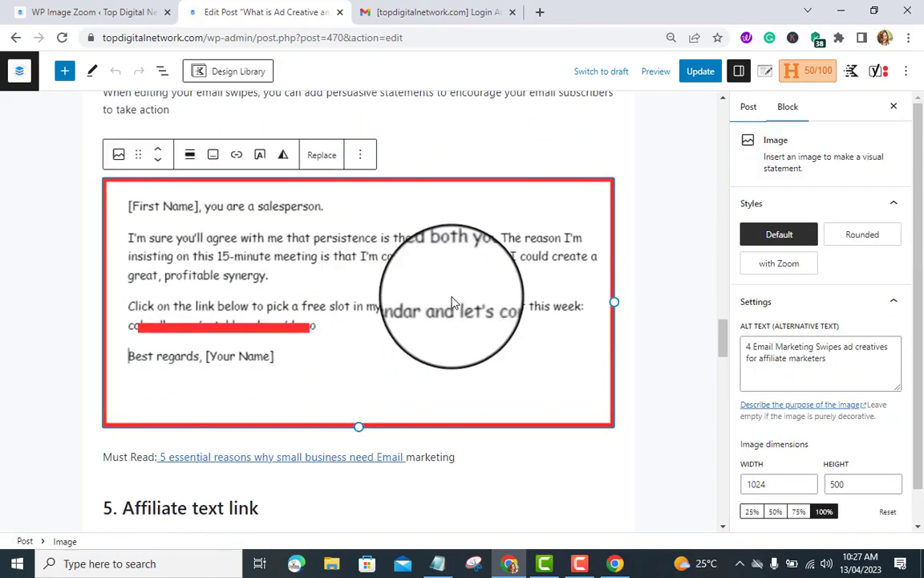
{"action": "left_click", "coordinate": [784, 274]}
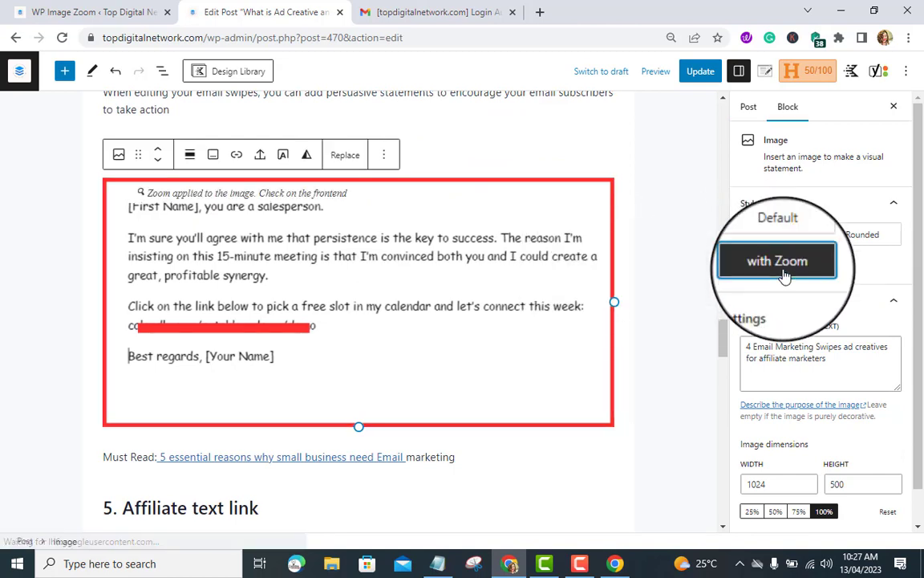
{"action": "left_click", "coordinate": [664, 259]}
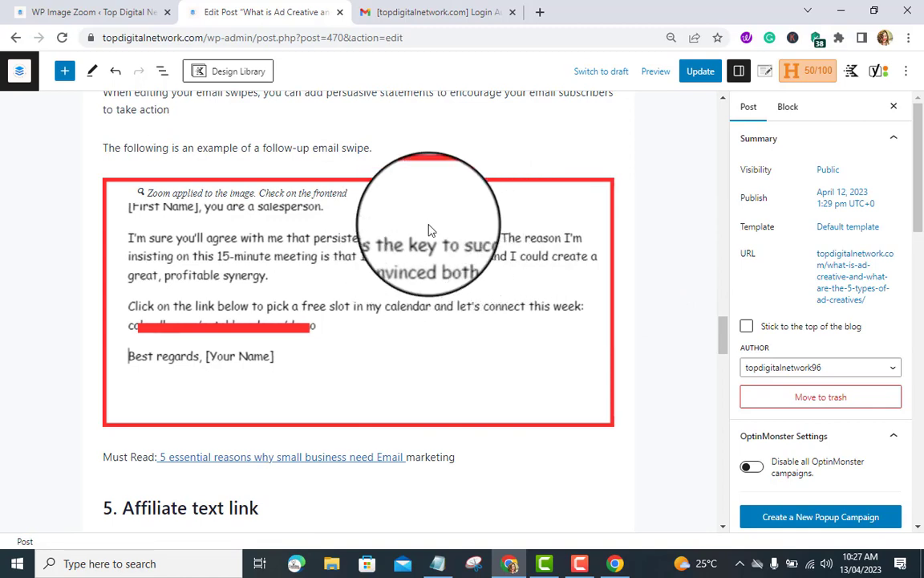
- Apply the "with Zoom" style to the gift card offer image in the Affiliate text link section
{"action": "scroll", "coordinate": [297, 221], "scroll_direction": "down", "scroll_amount": 6}
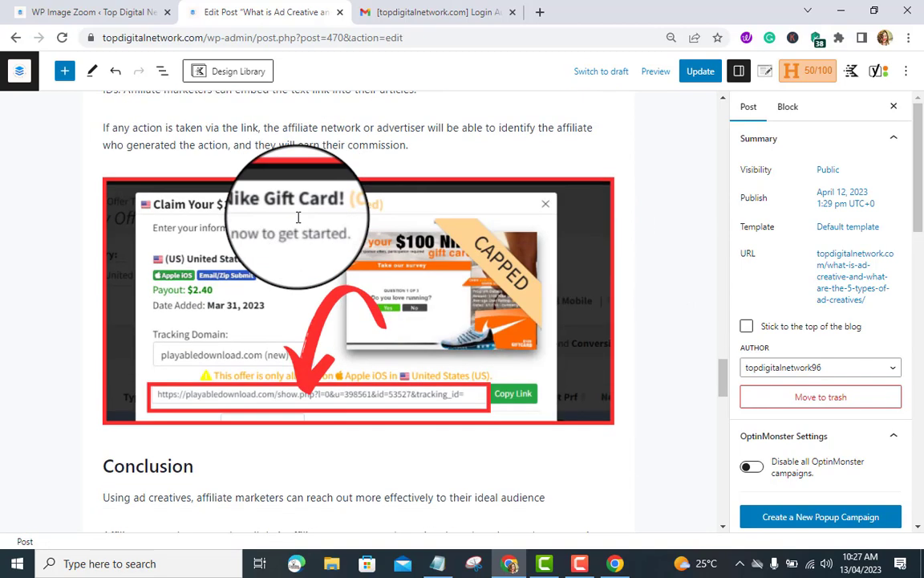
{"action": "left_click", "coordinate": [513, 261]}
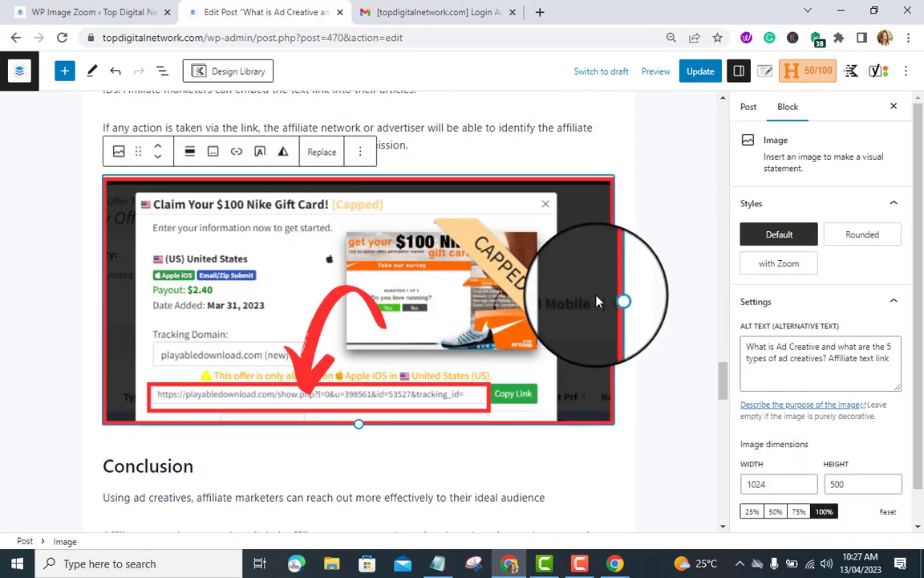
{"action": "left_click", "coordinate": [754, 265]}
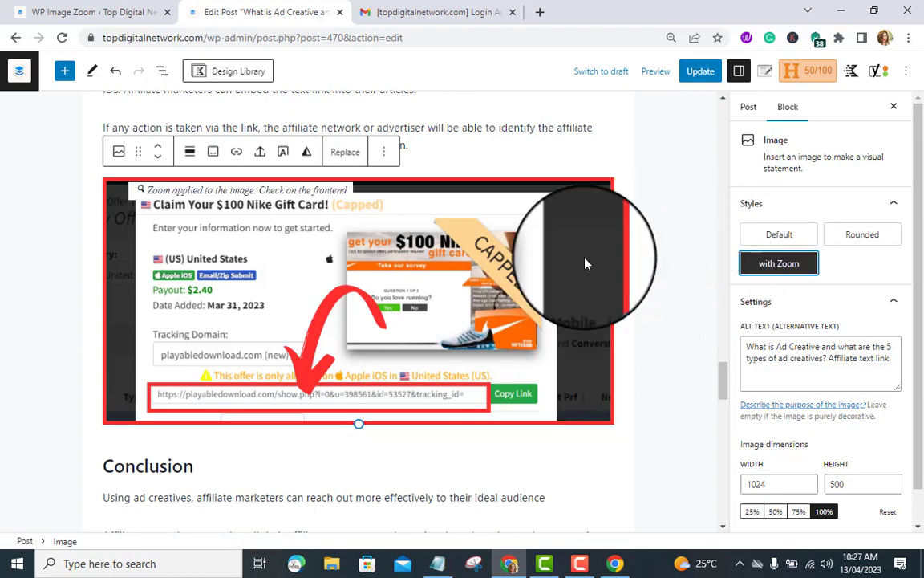
{"action": "left_click", "coordinate": [370, 317]}
- Update the ad creatives post and empty all site caches from the posts list
{"action": "scroll", "coordinate": [369, 319], "scroll_direction": "down", "scroll_amount": 4}
{"action": "scroll", "coordinate": [372, 315], "scroll_direction": "up", "scroll_amount": 12}
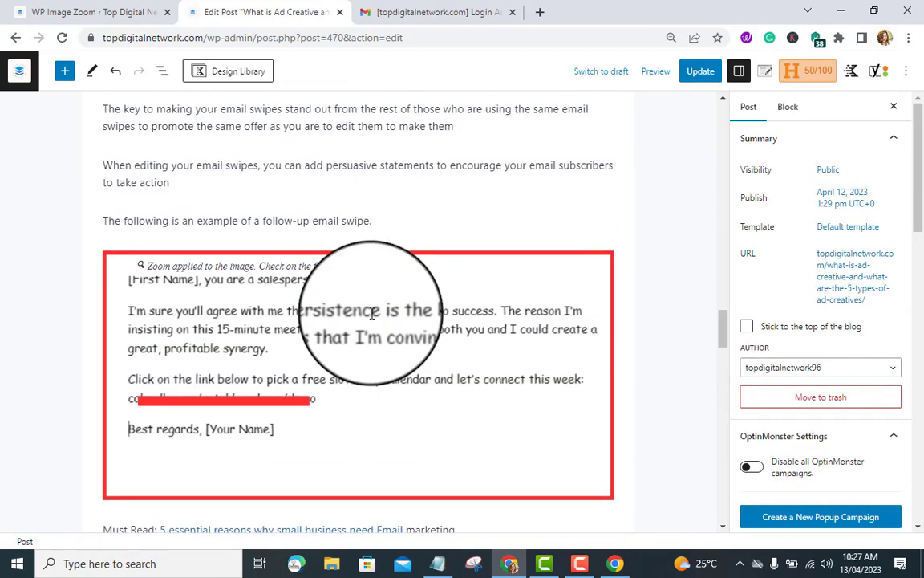
{"action": "scroll", "coordinate": [371, 316], "scroll_direction": "up", "scroll_amount": 20}
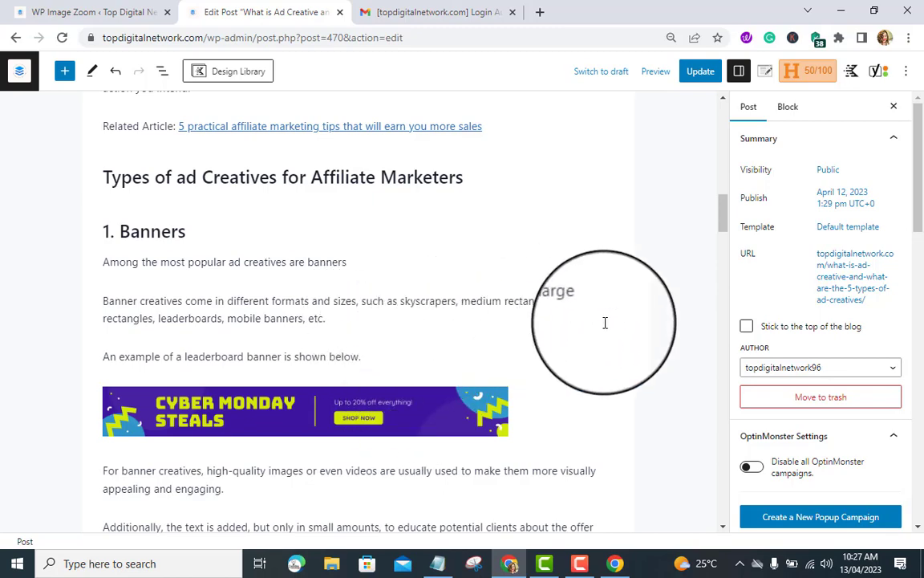
{"action": "scroll", "coordinate": [822, 377], "scroll_direction": "down", "scroll_amount": 10}
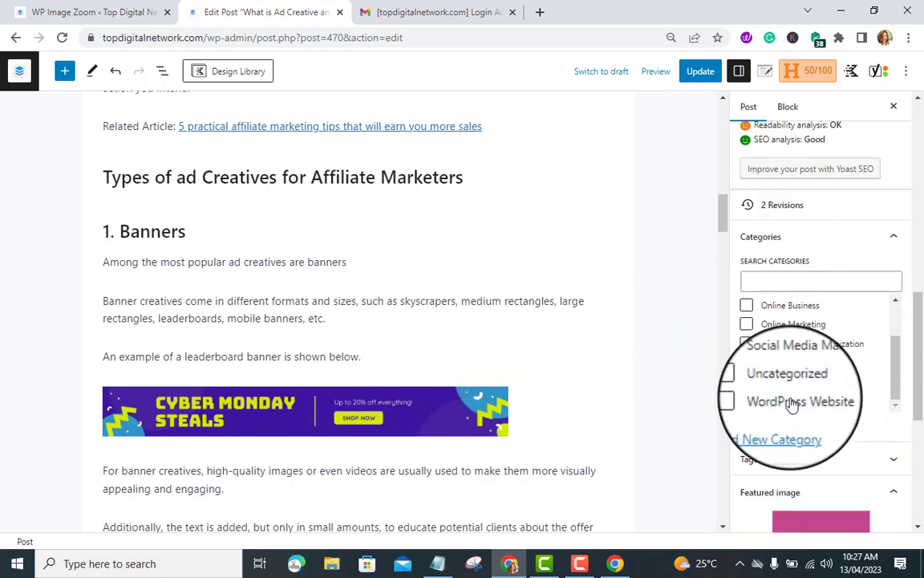
{"action": "scroll", "coordinate": [792, 405], "scroll_direction": "down", "scroll_amount": 8}
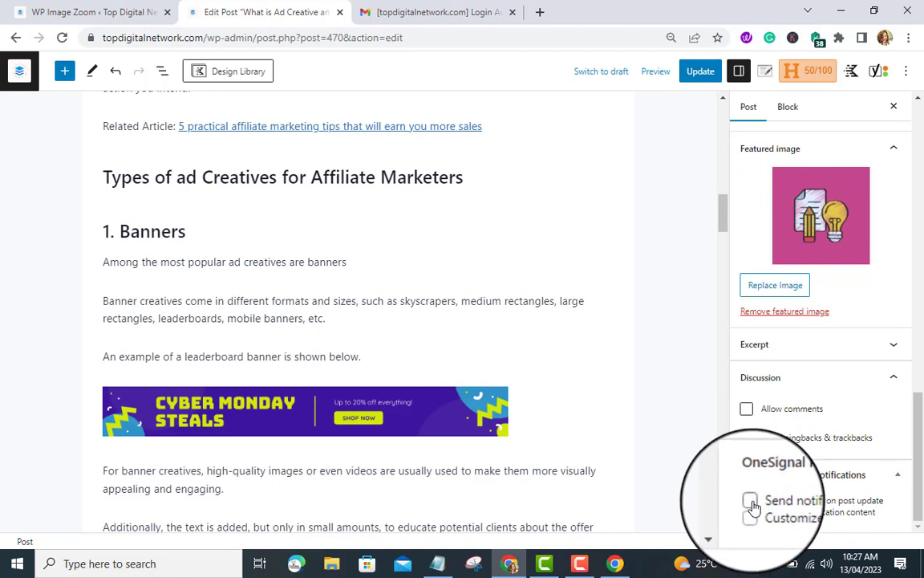
{"action": "scroll", "coordinate": [746, 481], "scroll_direction": "up", "scroll_amount": 4}
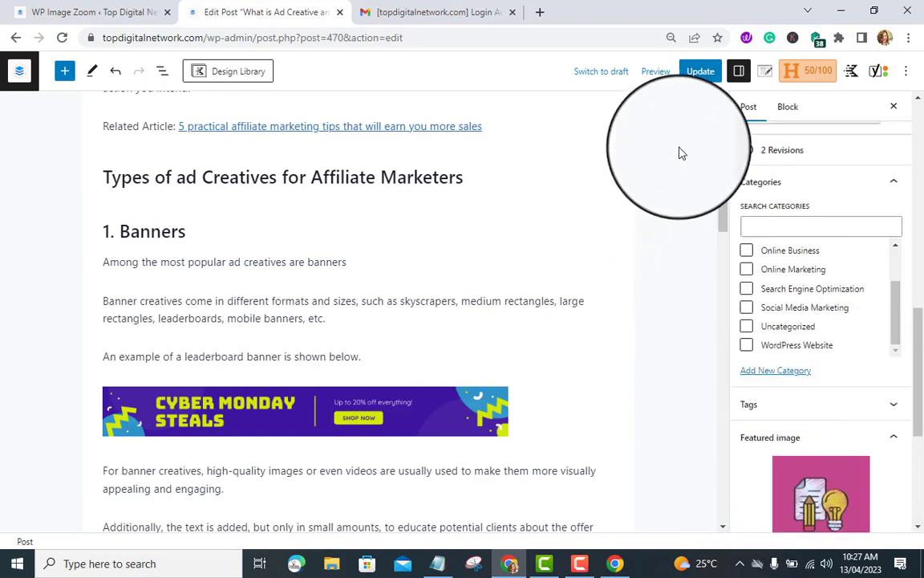
{"action": "left_click", "coordinate": [702, 74]}
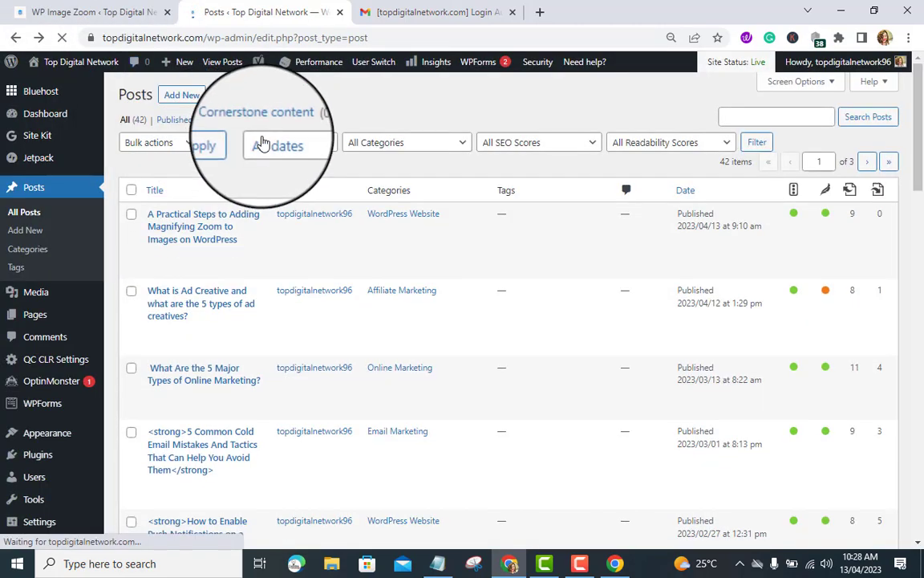
{"action": "left_click", "coordinate": [320, 63]}
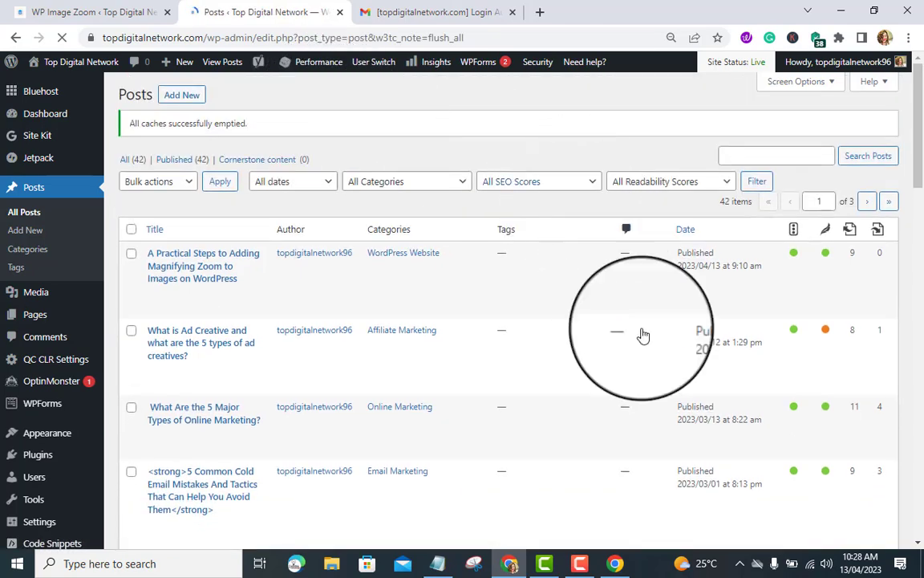
- Switch to the guest browser window and open the published ad creatives post from the site's home page
{"action": "left_click", "coordinate": [615, 564]}
{"action": "scroll", "coordinate": [400, 289], "scroll_direction": "up", "scroll_amount": 15}
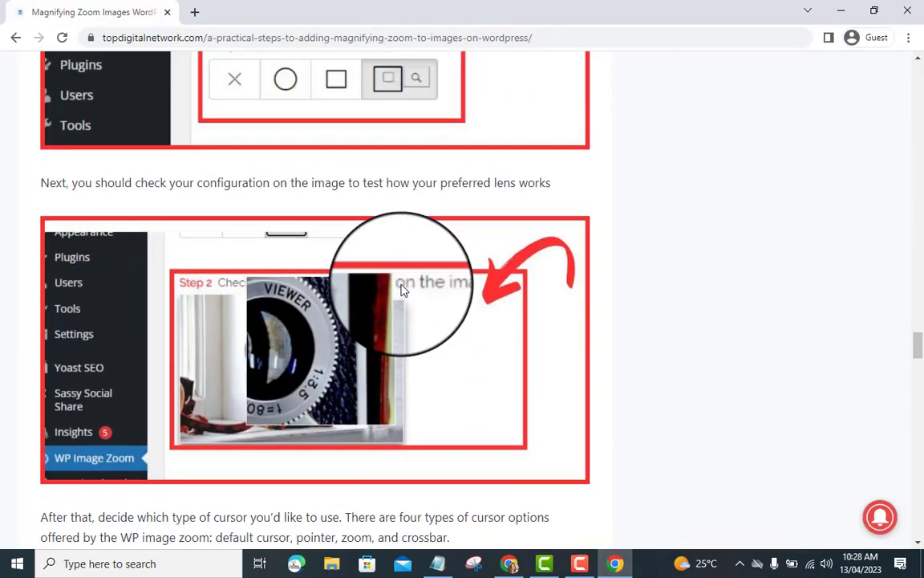
{"action": "scroll", "coordinate": [400, 289], "scroll_direction": "up", "scroll_amount": 20}
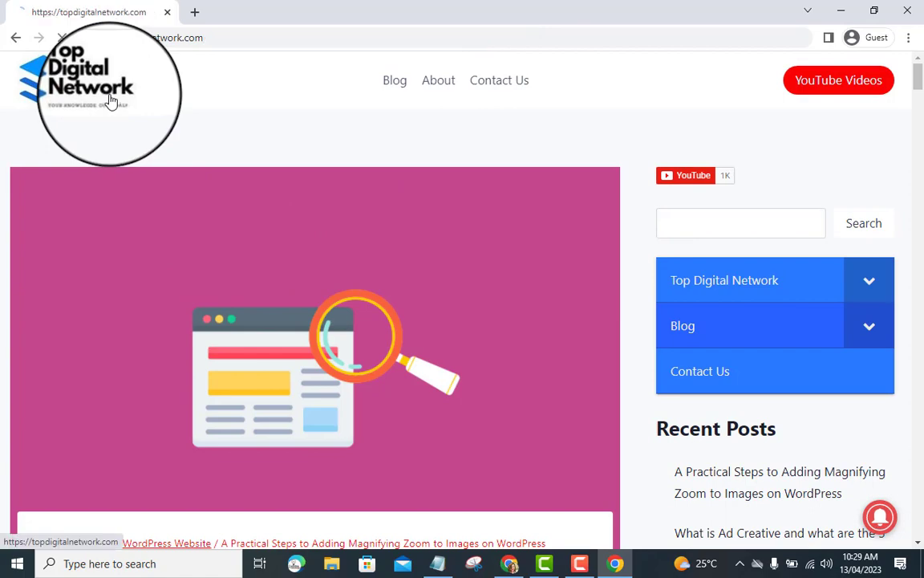
{"action": "scroll", "coordinate": [258, 180], "scroll_direction": "down", "scroll_amount": 15}
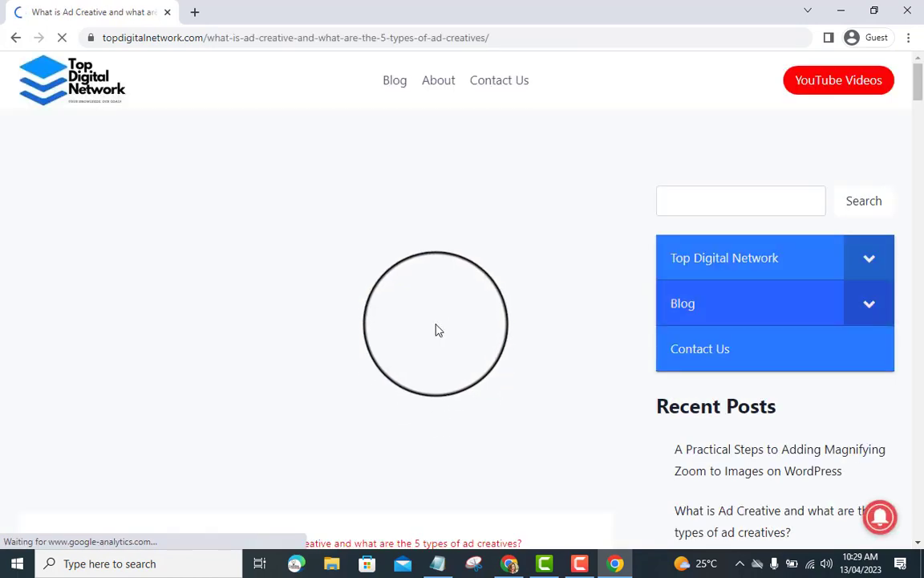
- Find the follow-up email swipe image in the published post and test its magnifying zoom
{"action": "scroll", "coordinate": [437, 329], "scroll_direction": "down", "scroll_amount": 13}
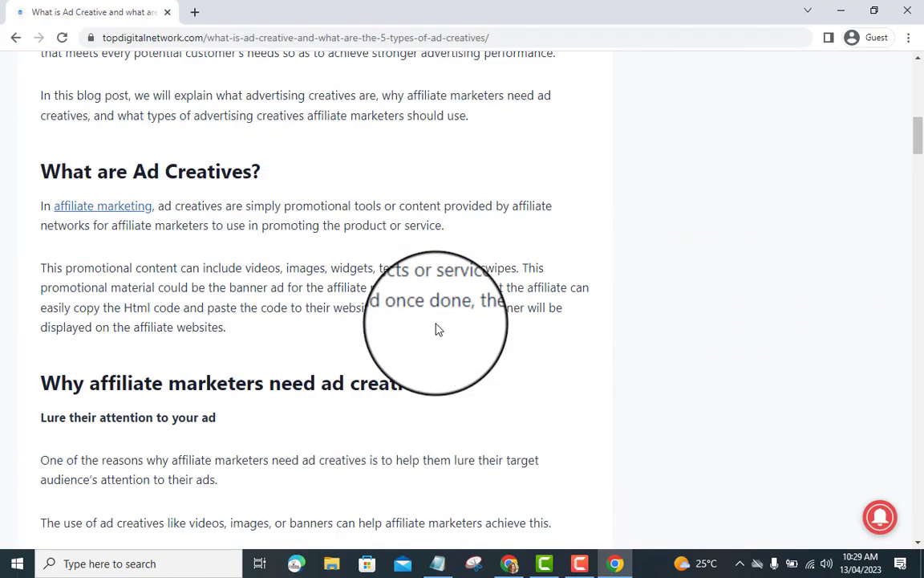
{"action": "scroll", "coordinate": [439, 329], "scroll_direction": "down", "scroll_amount": 2}
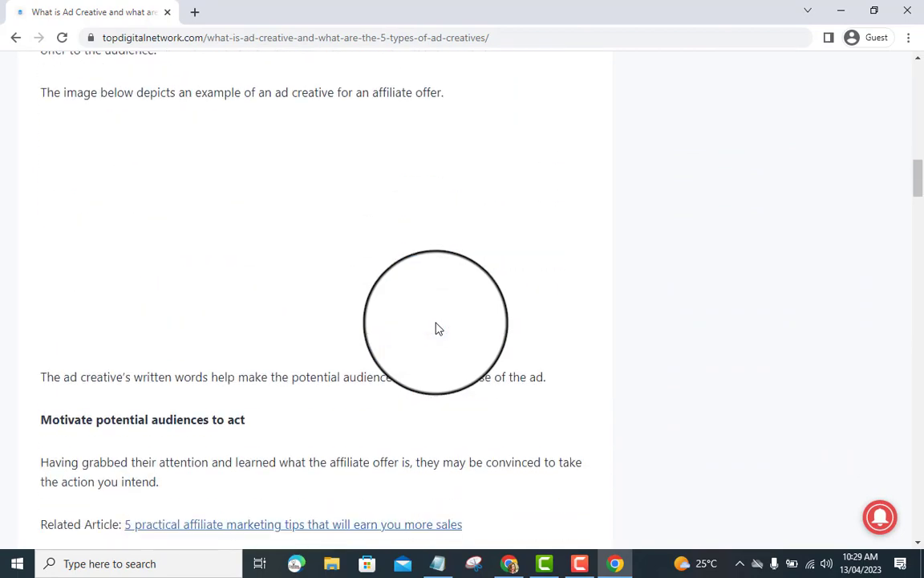
{"action": "scroll", "coordinate": [439, 328], "scroll_direction": "down", "scroll_amount": 7}
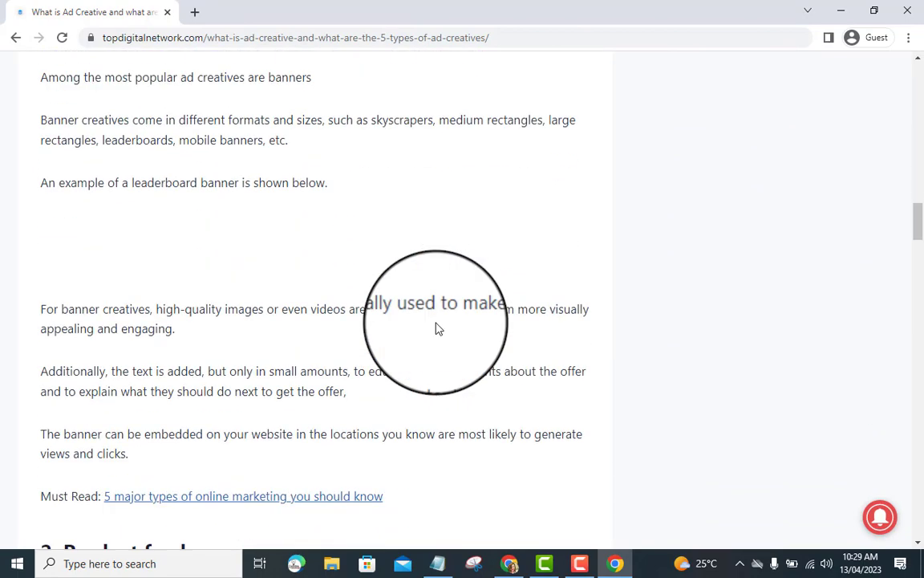
{"action": "scroll", "coordinate": [438, 329], "scroll_direction": "down", "scroll_amount": 7}
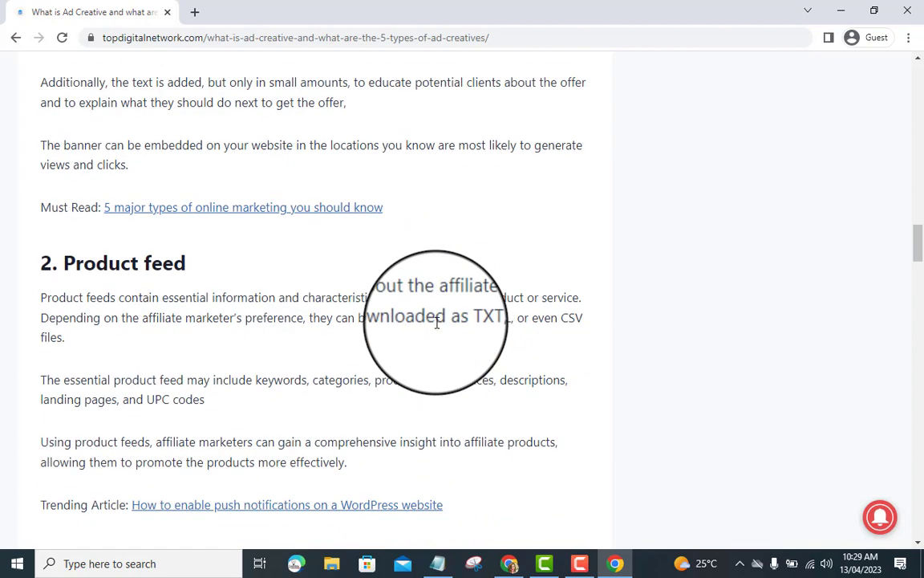
{"action": "scroll", "coordinate": [436, 322], "scroll_direction": "down", "scroll_amount": 10}
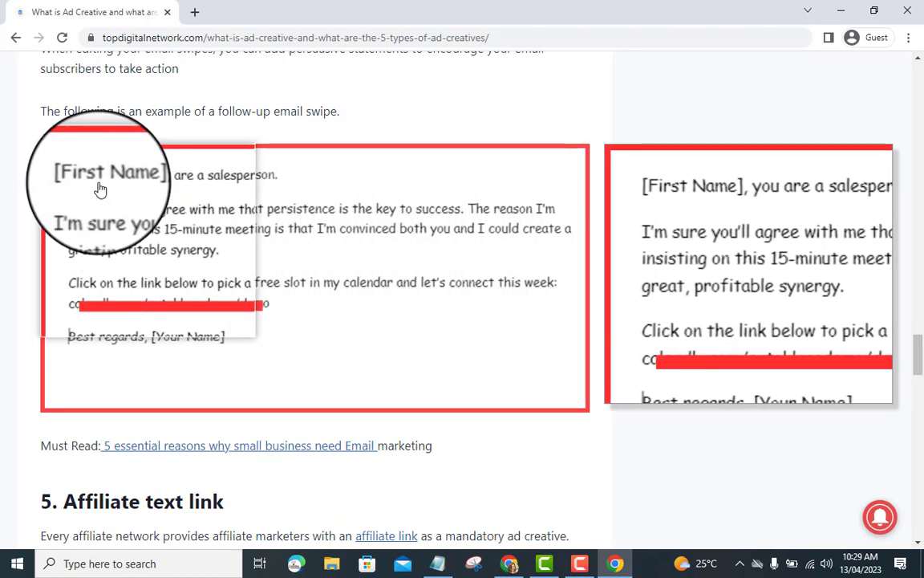
{"action": "scroll", "coordinate": [190, 203], "scroll_direction": "down", "scroll_amount": 2}
{"action": "scroll", "coordinate": [190, 202], "scroll_direction": "up", "scroll_amount": 2}
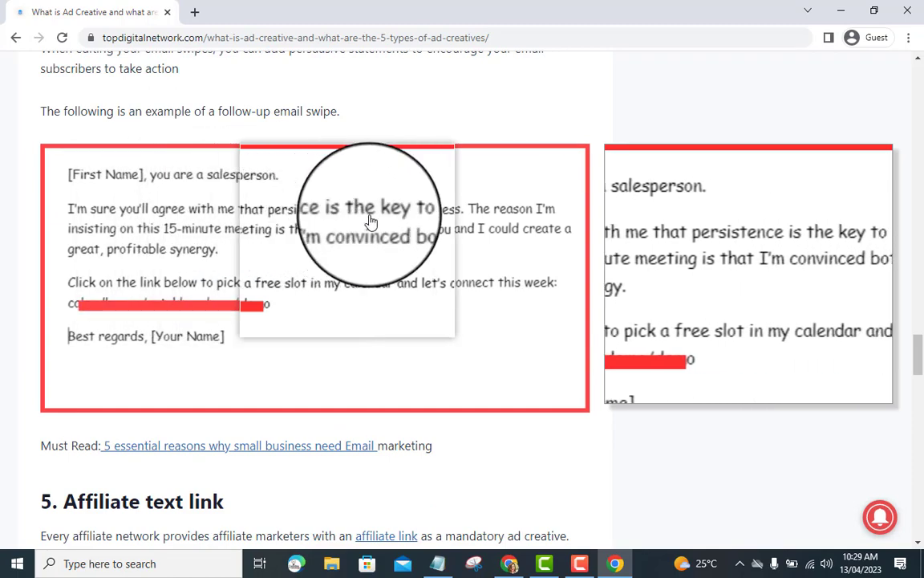
- Check the zoom on the Affiliate text link image and compare it with the email swipe image
{"action": "scroll", "coordinate": [325, 294], "scroll_direction": "down", "scroll_amount": 4}
{"action": "scroll", "coordinate": [325, 294], "scroll_direction": "down", "scroll_amount": 5}
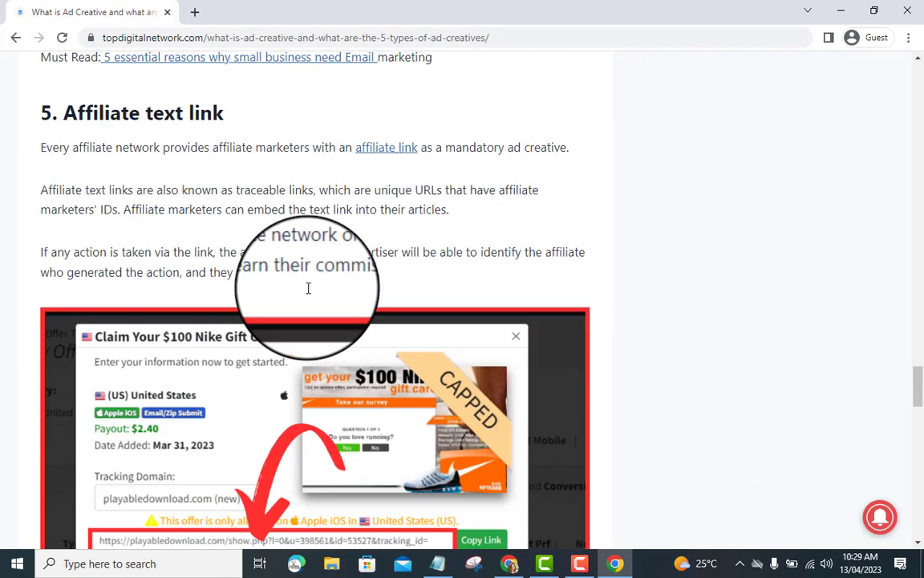
{"action": "scroll", "coordinate": [348, 369], "scroll_direction": "down", "scroll_amount": 5}
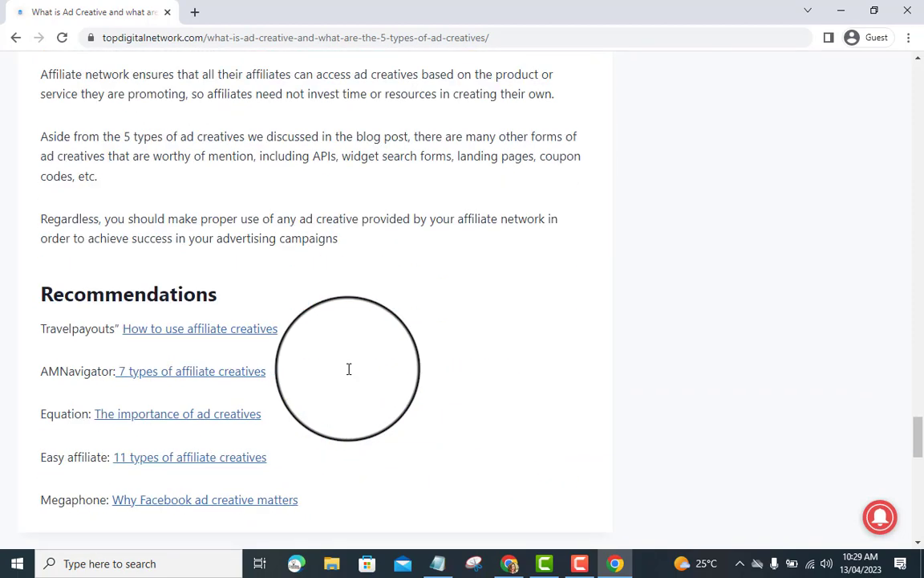
{"action": "scroll", "coordinate": [346, 373], "scroll_direction": "up", "scroll_amount": 6}
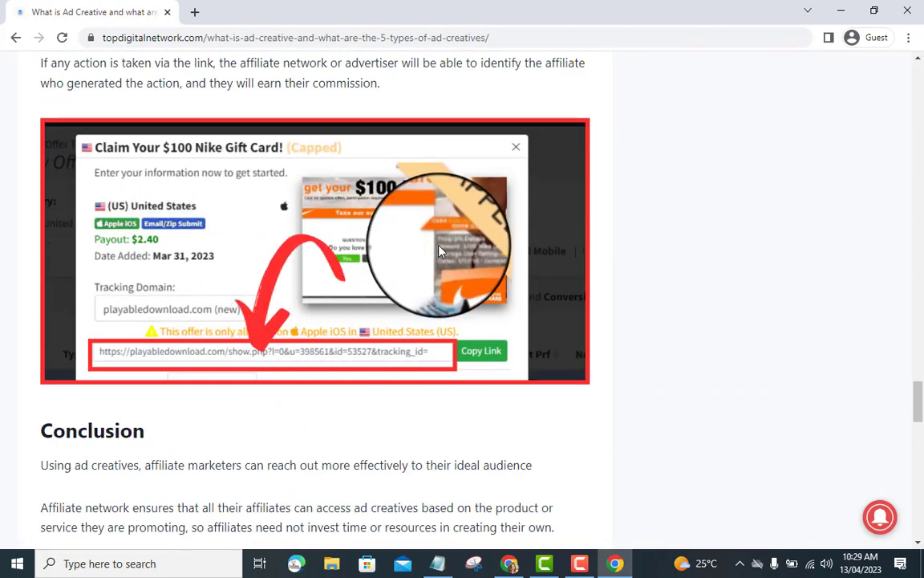
{"action": "scroll", "coordinate": [279, 255], "scroll_direction": "up", "scroll_amount": 1}
{"action": "scroll", "coordinate": [279, 255], "scroll_direction": "up", "scroll_amount": 2}
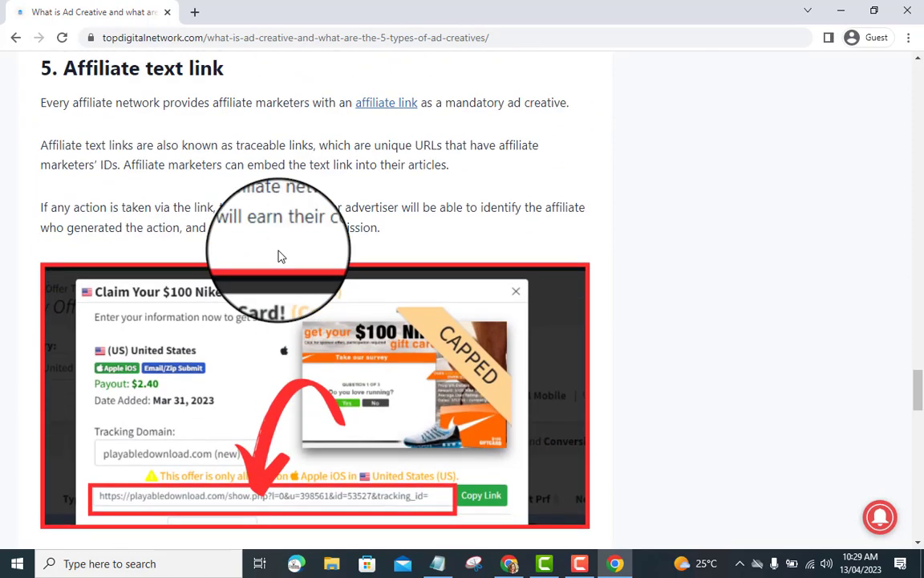
{"action": "scroll", "coordinate": [305, 188], "scroll_direction": "up", "scroll_amount": 1}
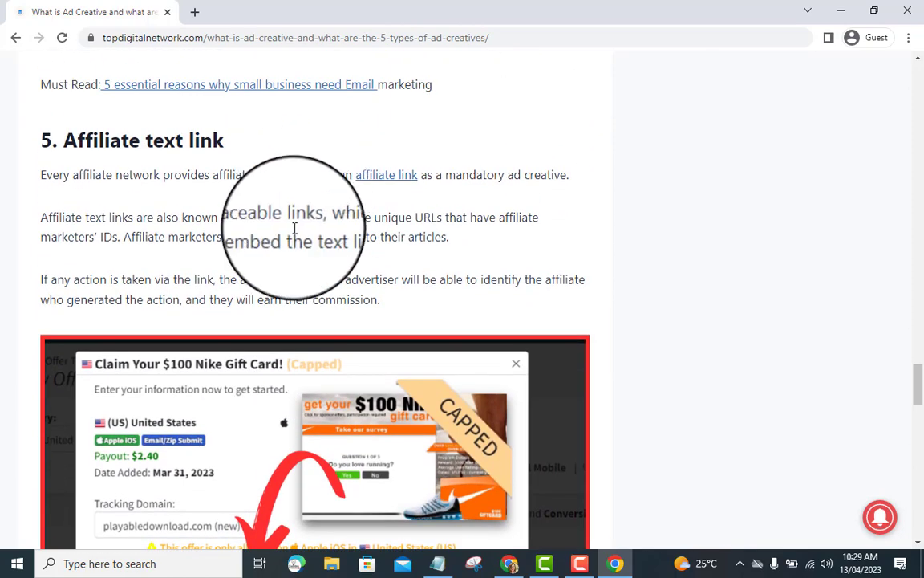
{"action": "scroll", "coordinate": [247, 401], "scroll_direction": "up", "scroll_amount": 4}
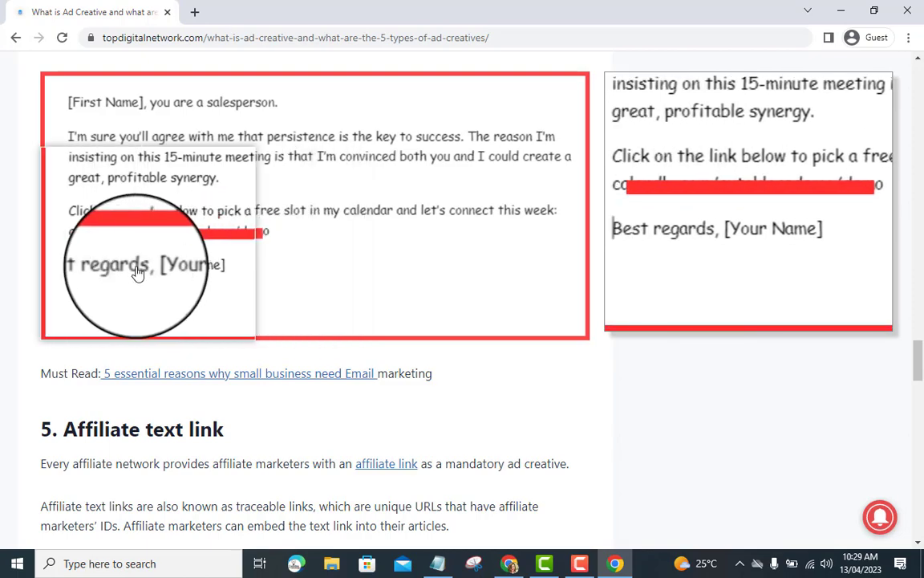
{"action": "scroll", "coordinate": [453, 423], "scroll_direction": "down", "scroll_amount": 5}
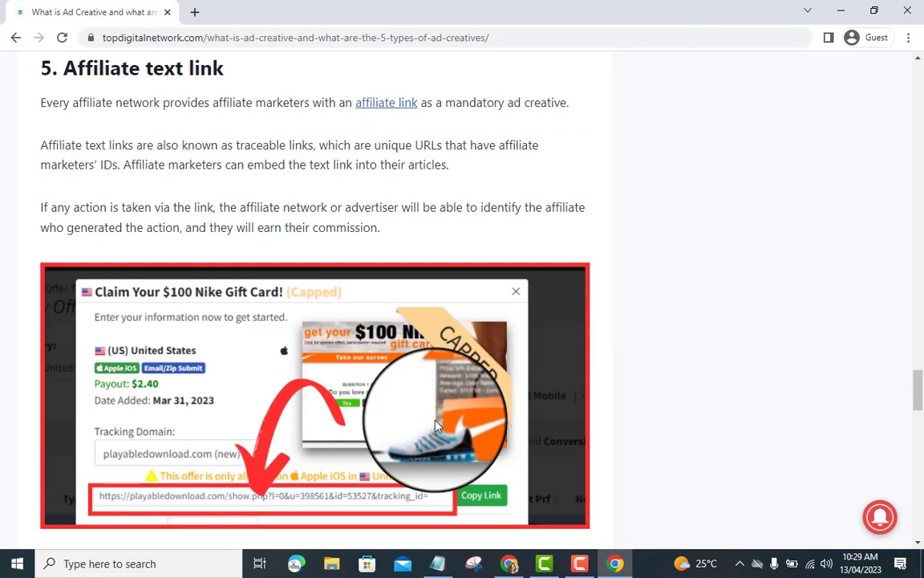
- Examine the Cyber Monday banner and Flash Sale images in the published post for zoom behaviour
{"action": "scroll", "coordinate": [357, 413], "scroll_direction": "up", "scroll_amount": 15}
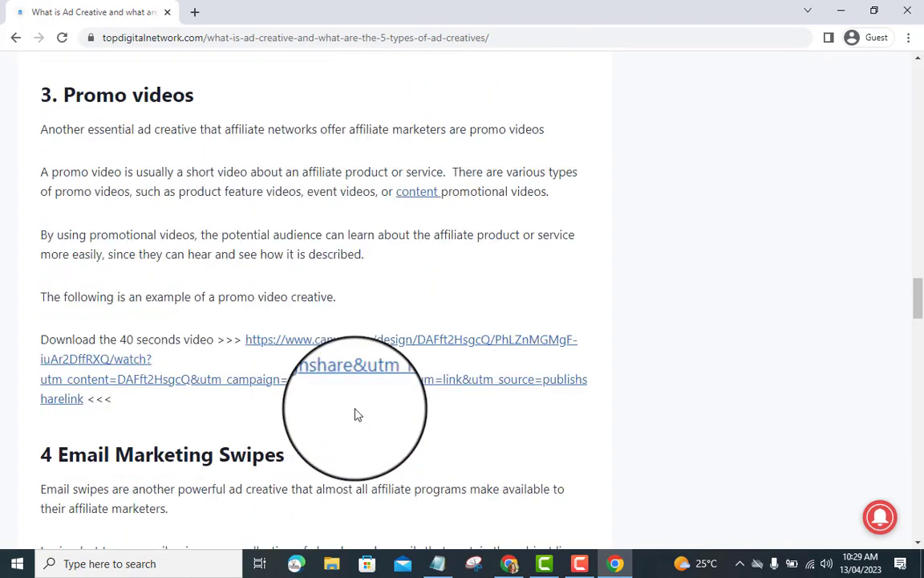
{"action": "scroll", "coordinate": [358, 414], "scroll_direction": "up", "scroll_amount": 11}
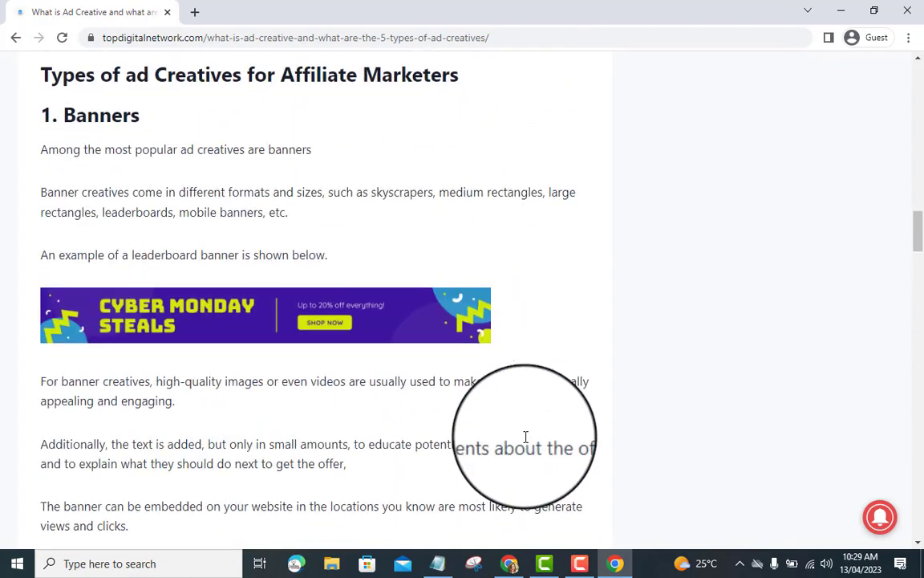
{"action": "scroll", "coordinate": [526, 435], "scroll_direction": "up", "scroll_amount": 7}
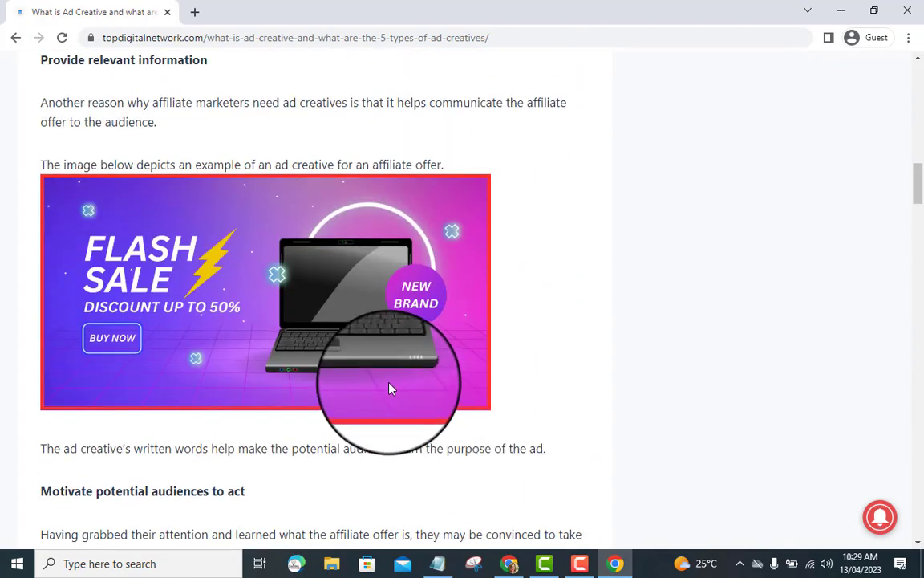